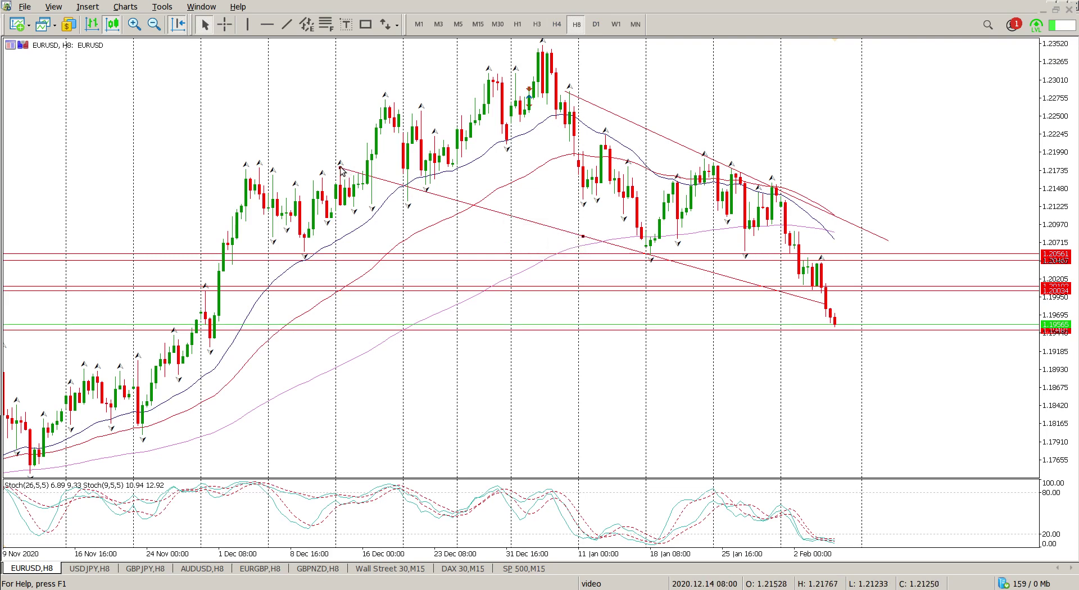
Reposition the two EURUSD trend lines into a descending channel, anchoring the upper line at the early January high near 1.235
{"action": "left_click_drag", "start_coordinate": [340, 167], "coordinate": [489, 156]}
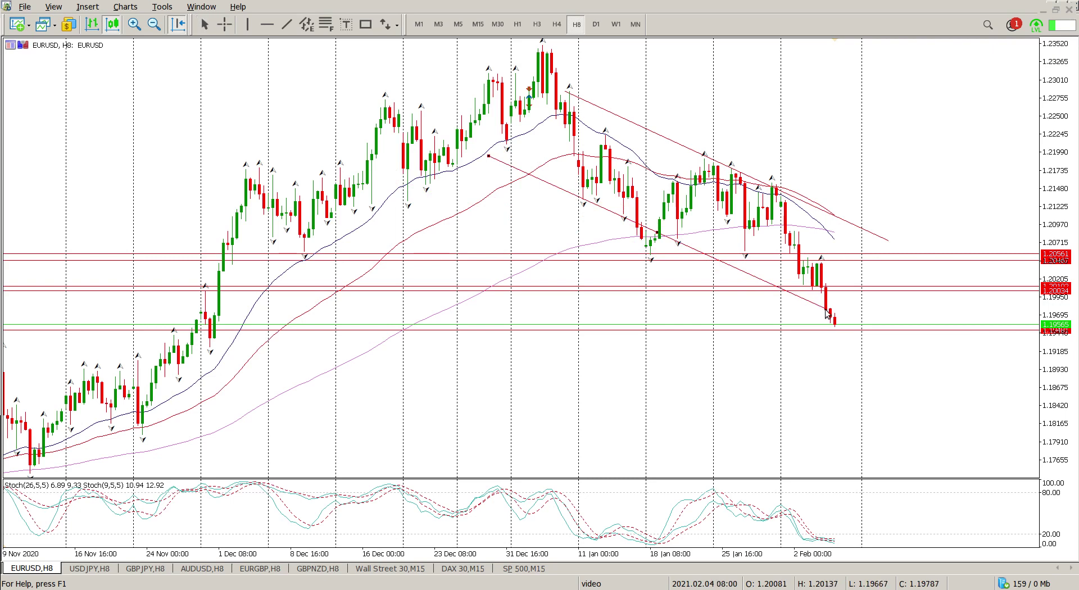
{"action": "left_click_drag", "start_coordinate": [823, 310], "coordinate": [872, 371]}
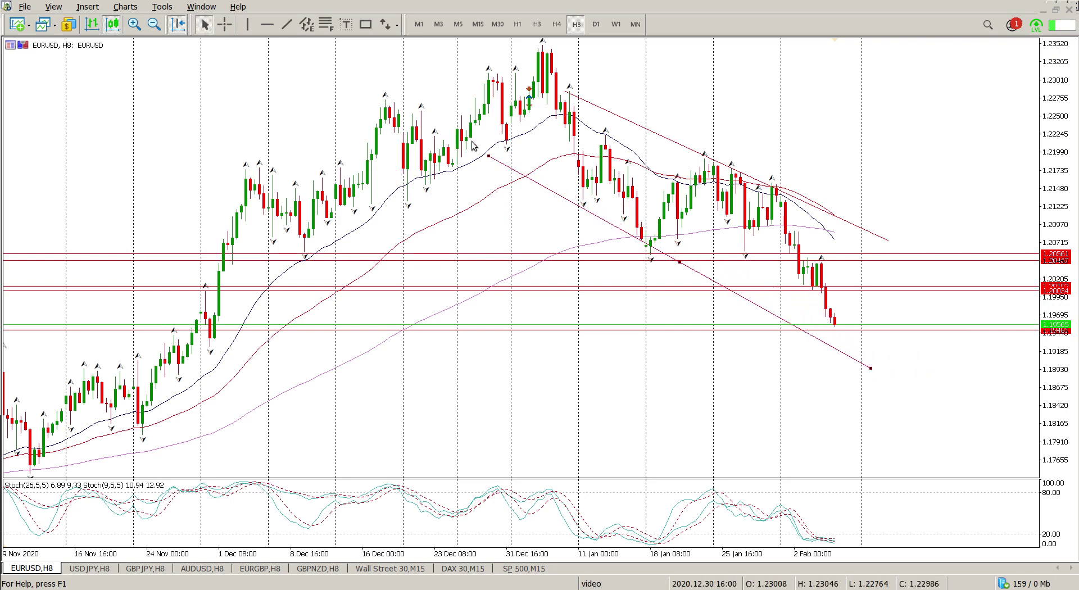
{"action": "left_click_drag", "start_coordinate": [490, 157], "coordinate": [406, 106]}
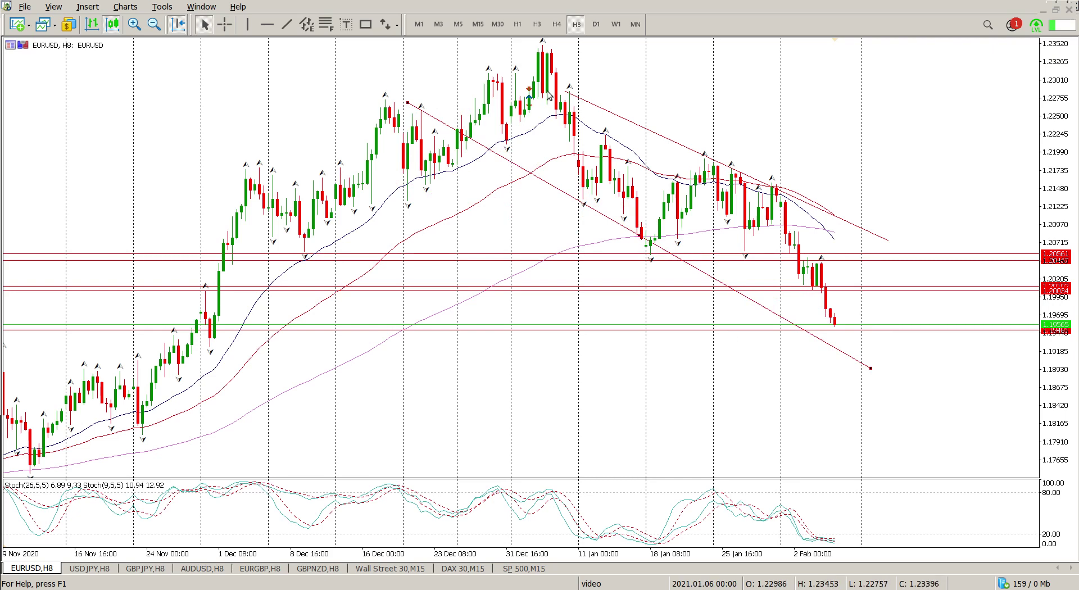
{"action": "scroll", "coordinate": [619, 118], "scroll_direction": "up", "scroll_amount": 1}
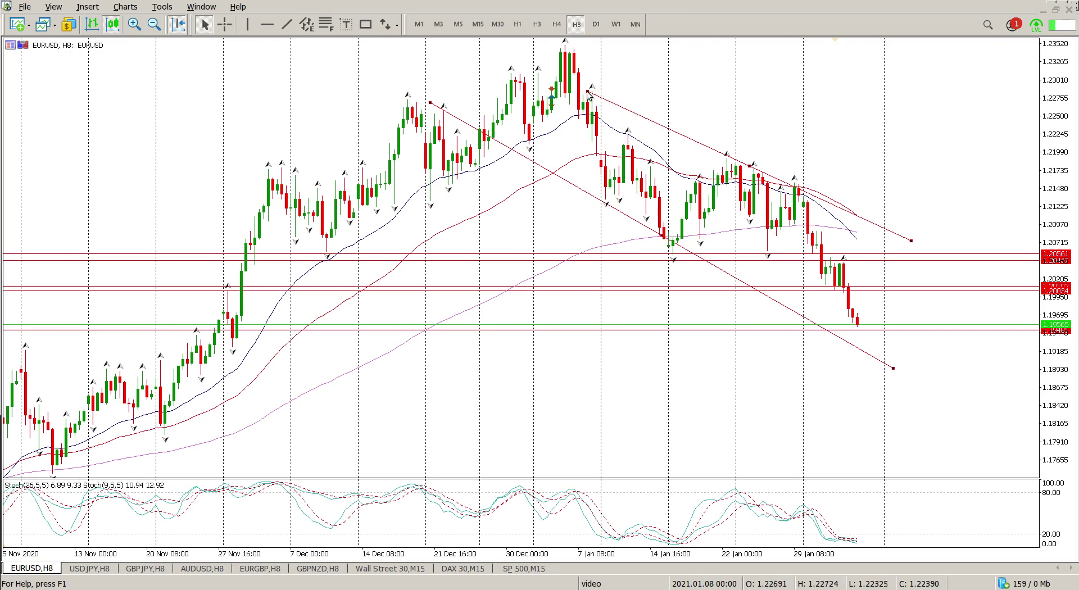
{"action": "left_click_drag", "start_coordinate": [591, 90], "coordinate": [565, 47]}
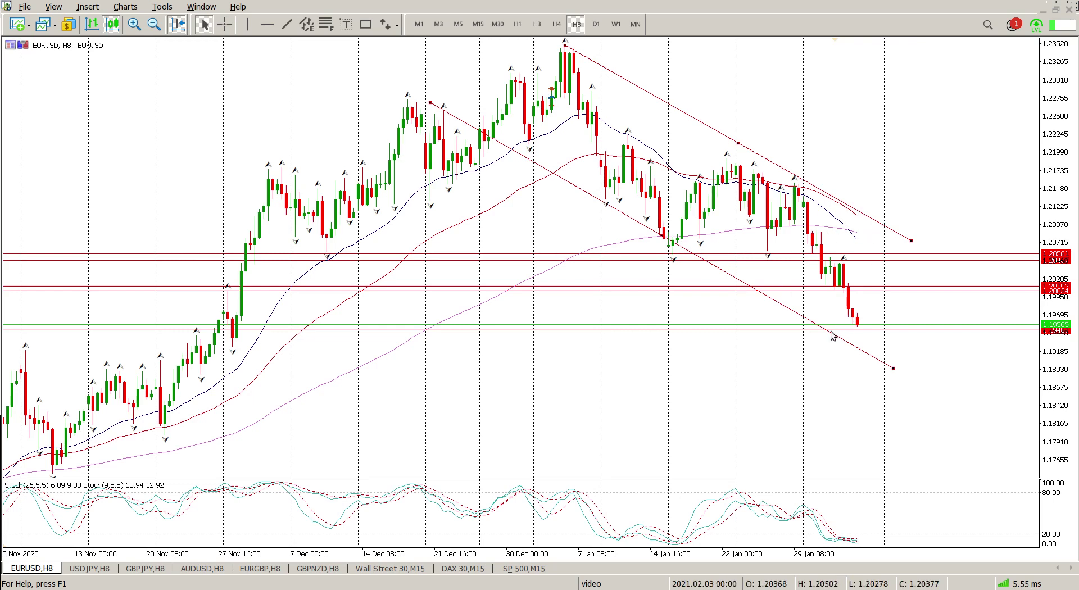
Delete both EURUSD trend lines and switch the chart to the H1 timeframe with a compressed price scale
{"action": "key", "text": "Delete"}
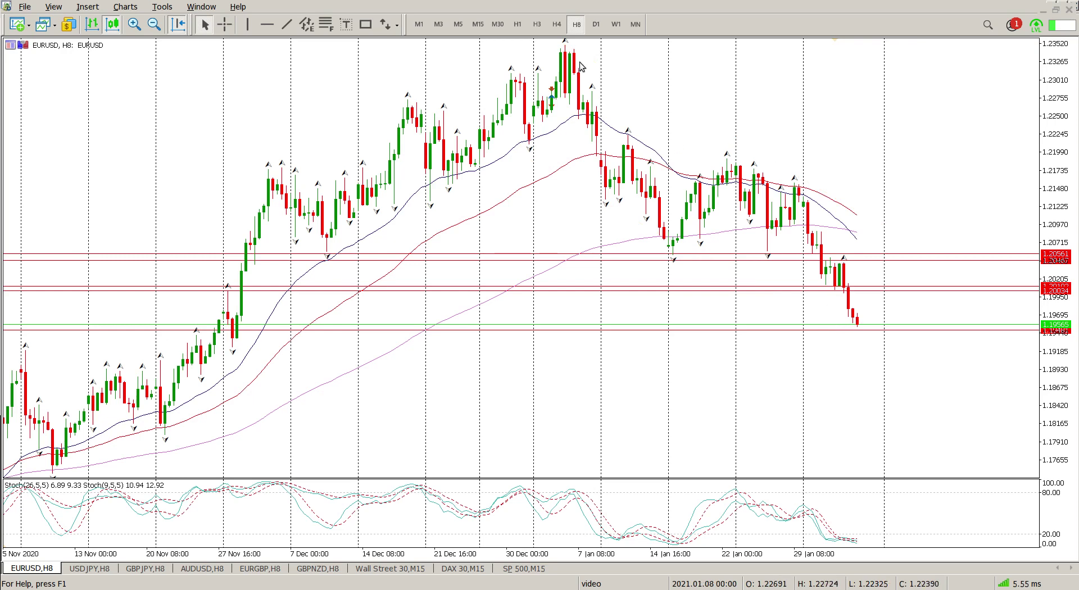
{"action": "left_click", "coordinate": [518, 25]}
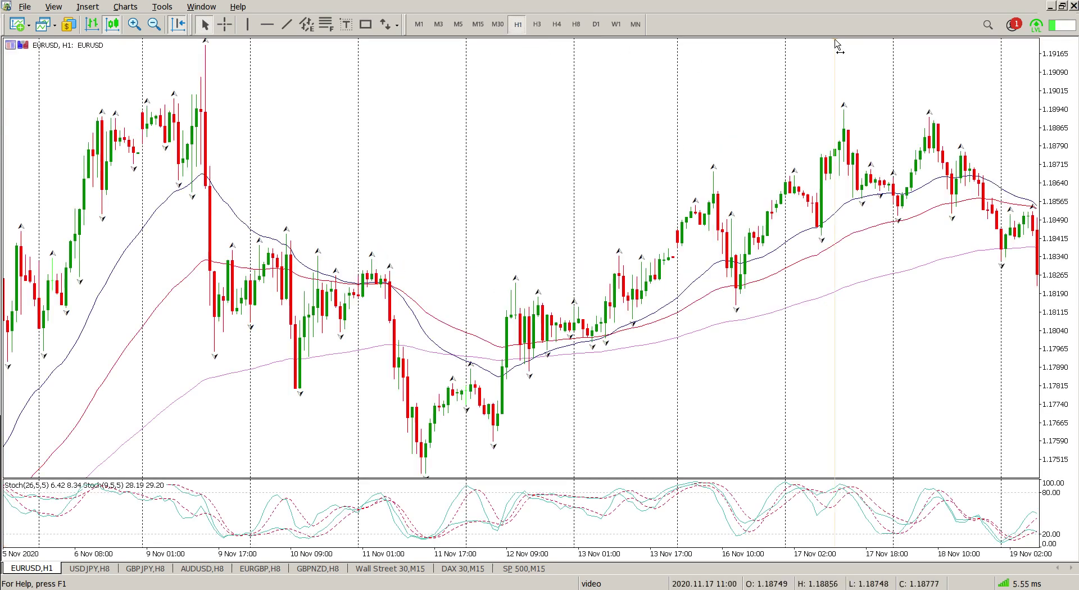
{"action": "left_click_drag", "start_coordinate": [1054, 127], "coordinate": [1054, 163]}
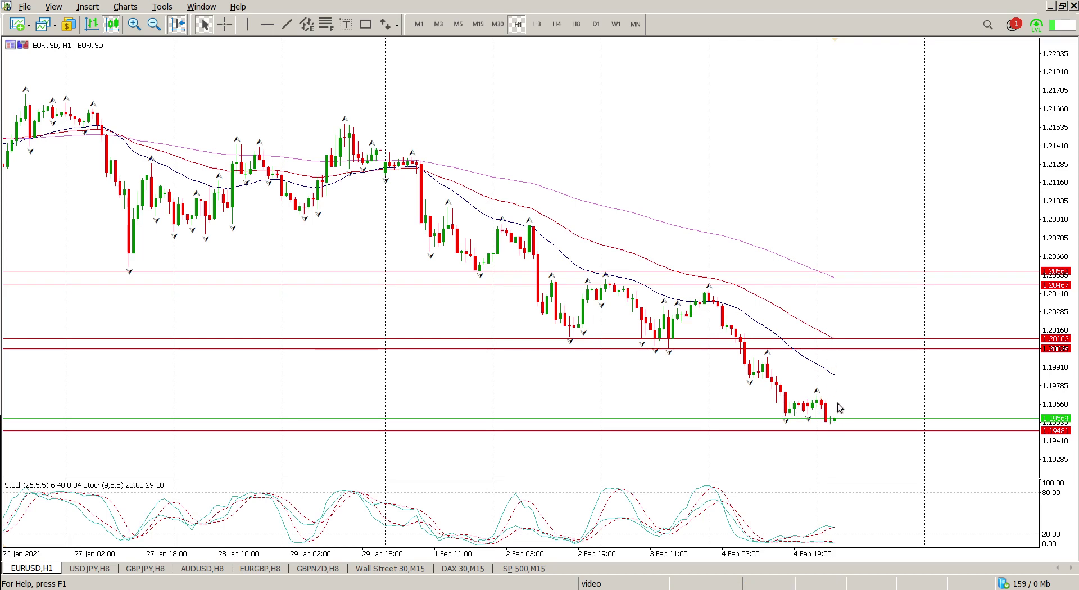
Draw a narrow rectangle zone on the EURUSD H1 chart at about 1.1982 to 1.1985, extending from the 4 February swing low past current price
{"action": "mouse_move", "coordinate": [834, 433]}
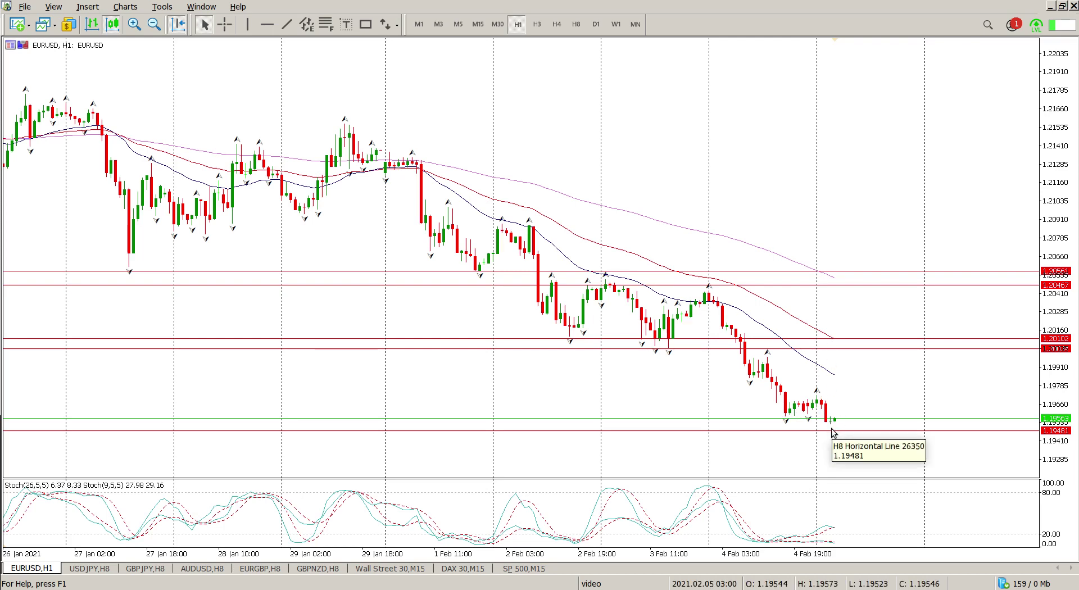
{"action": "left_click", "coordinate": [365, 25]}
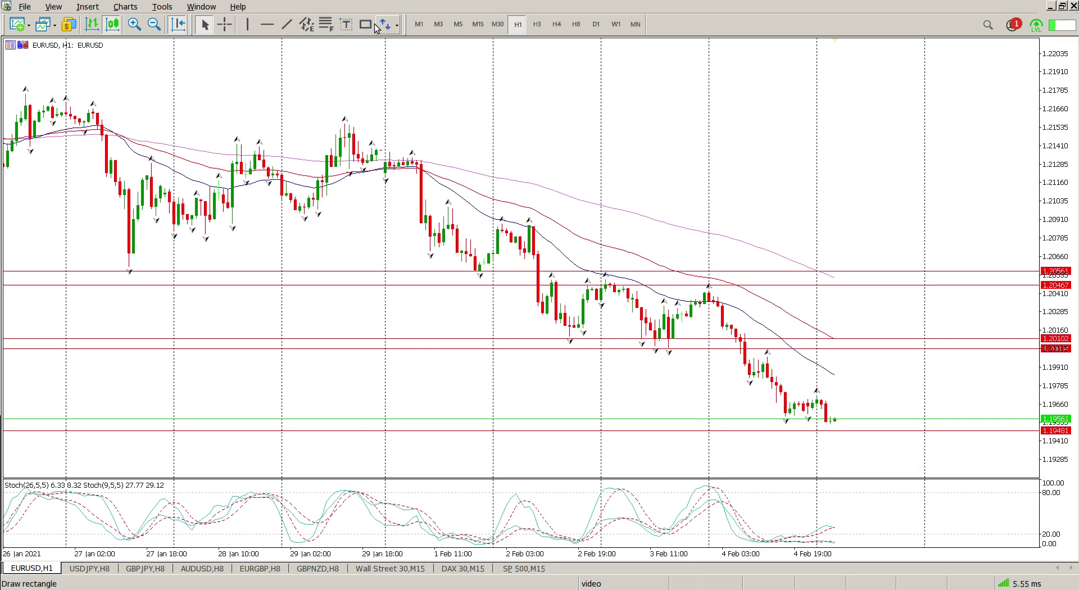
{"action": "left_click_drag", "start_coordinate": [743, 376], "coordinate": [930, 381]}
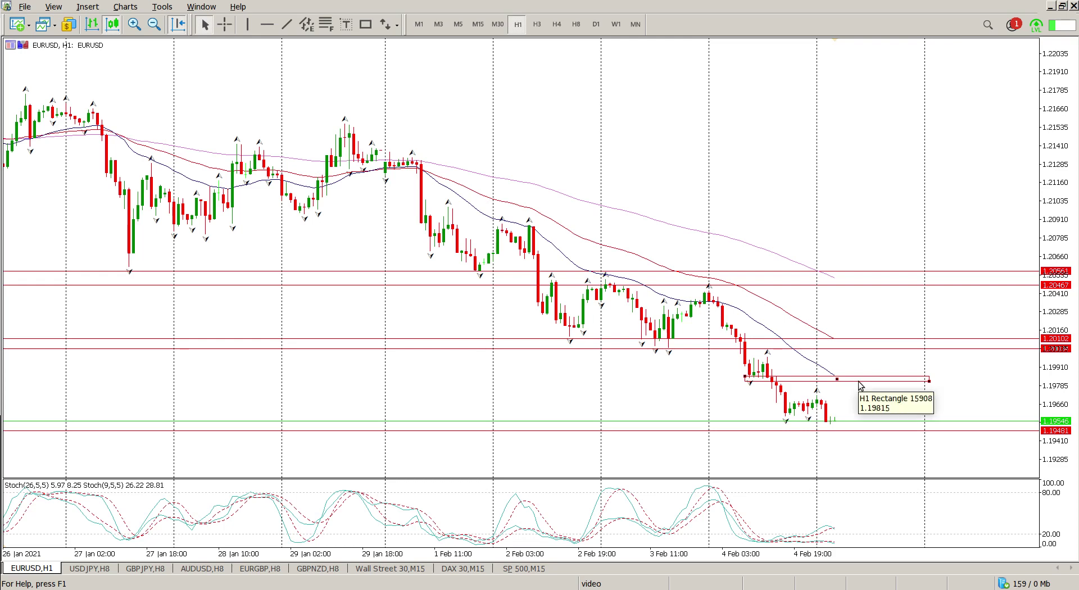
Open the USDJPY H8 chart and add a horizontal line at about 105.64, level with the November 2020 highs
{"action": "left_click", "coordinate": [97, 569]}
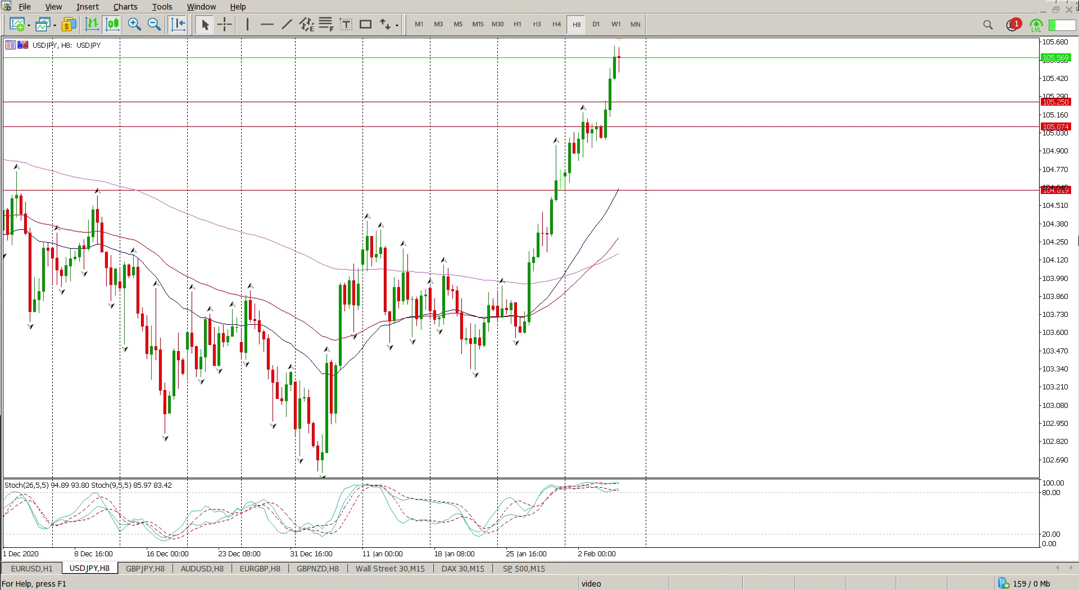
{"action": "left_click_drag", "start_coordinate": [1064, 247], "coordinate": [980, 506]}
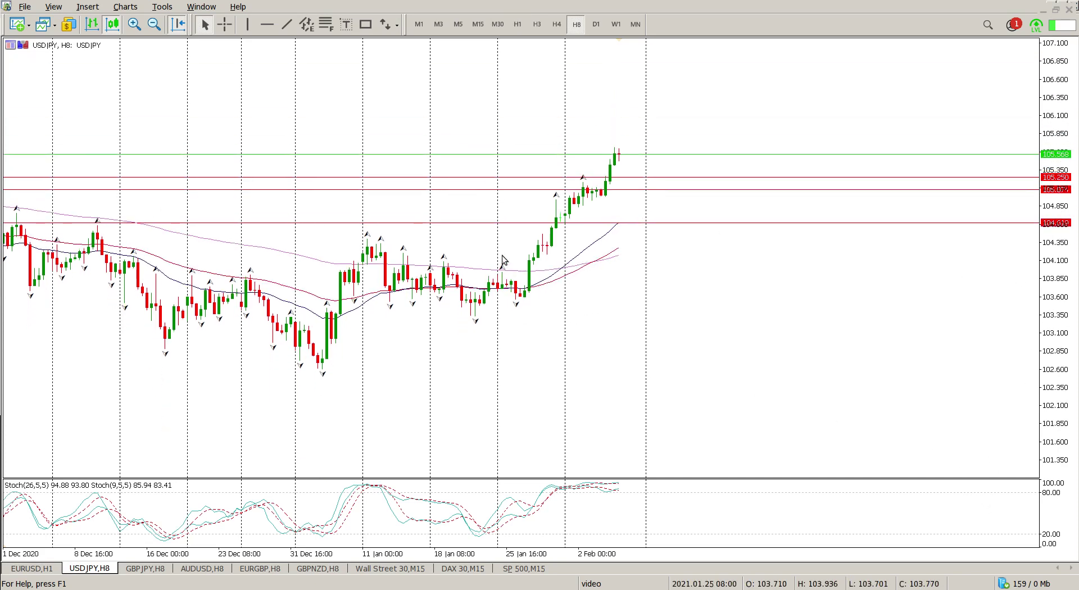
{"action": "scroll", "coordinate": [590, 186], "scroll_direction": "down", "scroll_amount": 5}
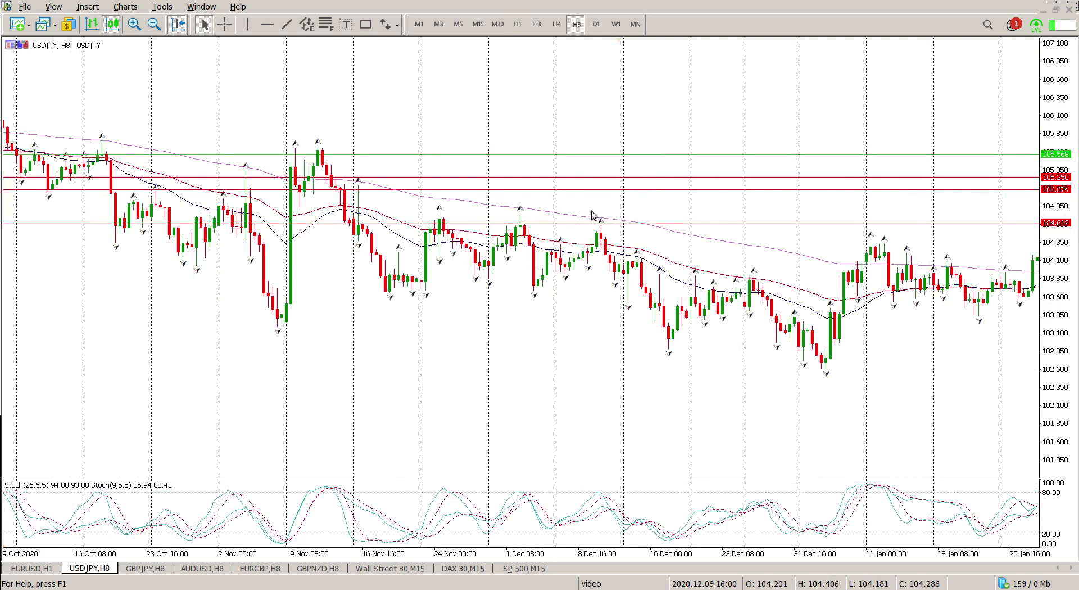
{"action": "scroll", "coordinate": [236, 137], "scroll_direction": "down", "scroll_amount": 1}
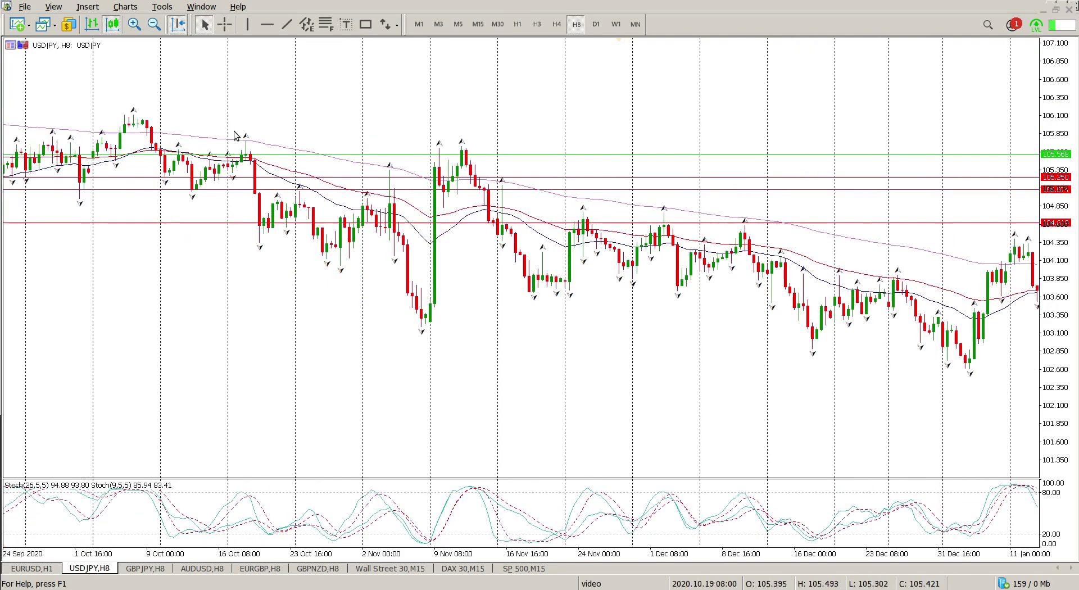
{"action": "left_click", "coordinate": [267, 24]}
{"action": "left_click_drag", "start_coordinate": [399, 158], "coordinate": [399, 148]}
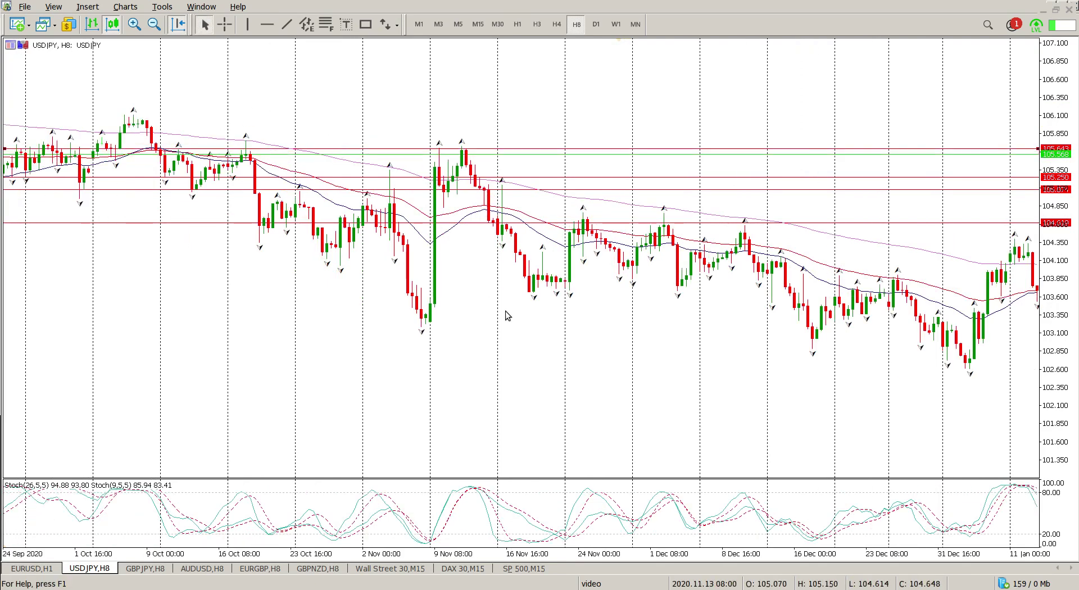
{"action": "scroll", "coordinate": [506, 315], "scroll_direction": "down", "scroll_amount": 1}
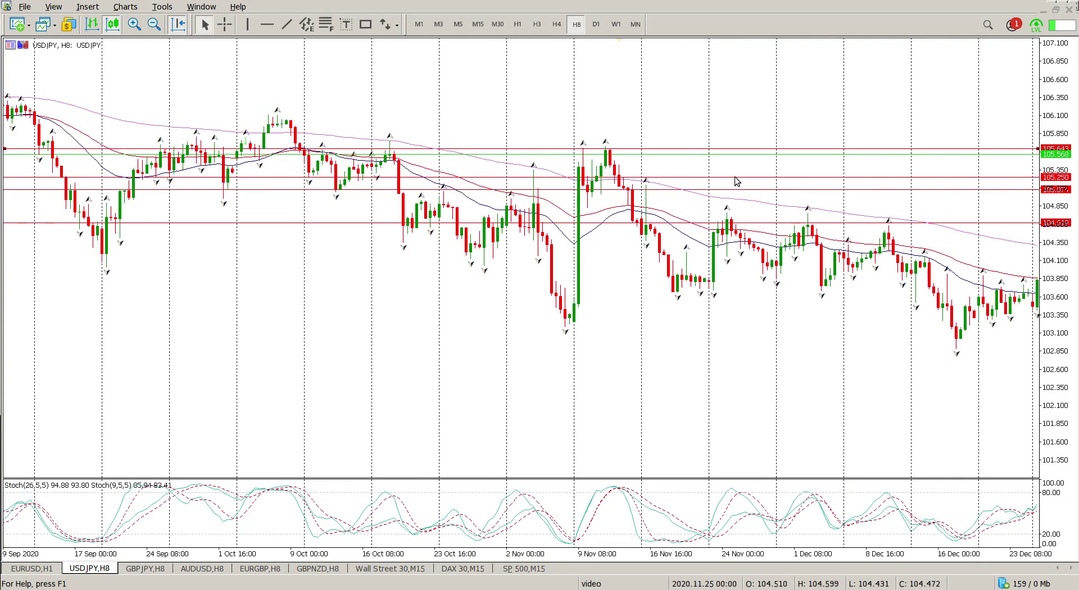
{"action": "key", "text": "End"}
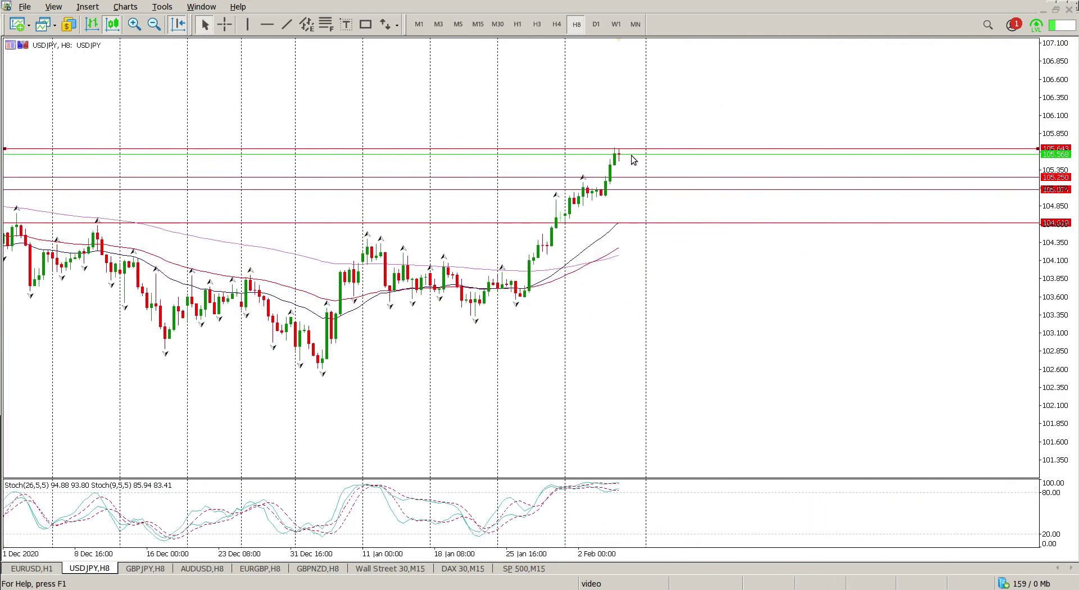
Switch USDJPY to the H1 timeframe and raise the 105.074 horizontal line to about 105.12
{"action": "key", "text": "End"}
{"action": "left_click", "coordinate": [518, 25]}
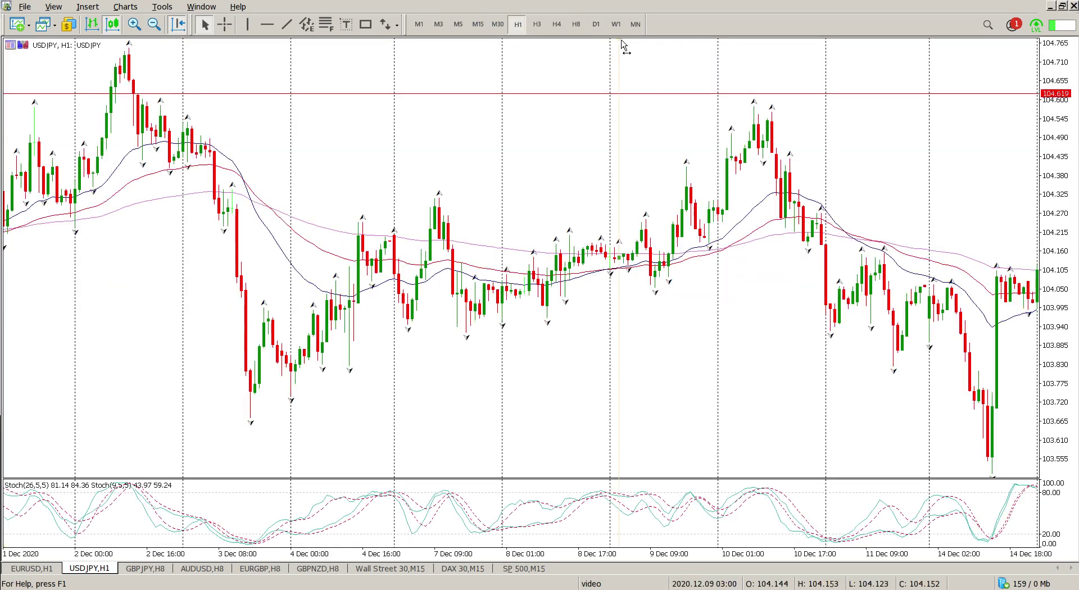
{"action": "left_click_drag", "start_coordinate": [1062, 118], "coordinate": [1021, 236]}
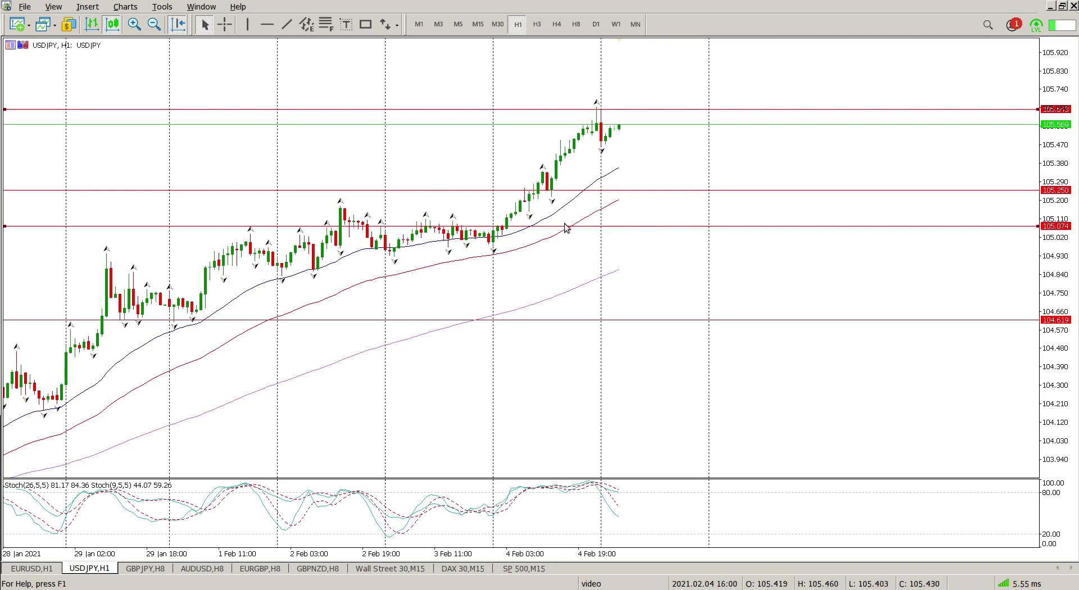
{"action": "left_click_drag", "start_coordinate": [566, 226], "coordinate": [569, 219]}
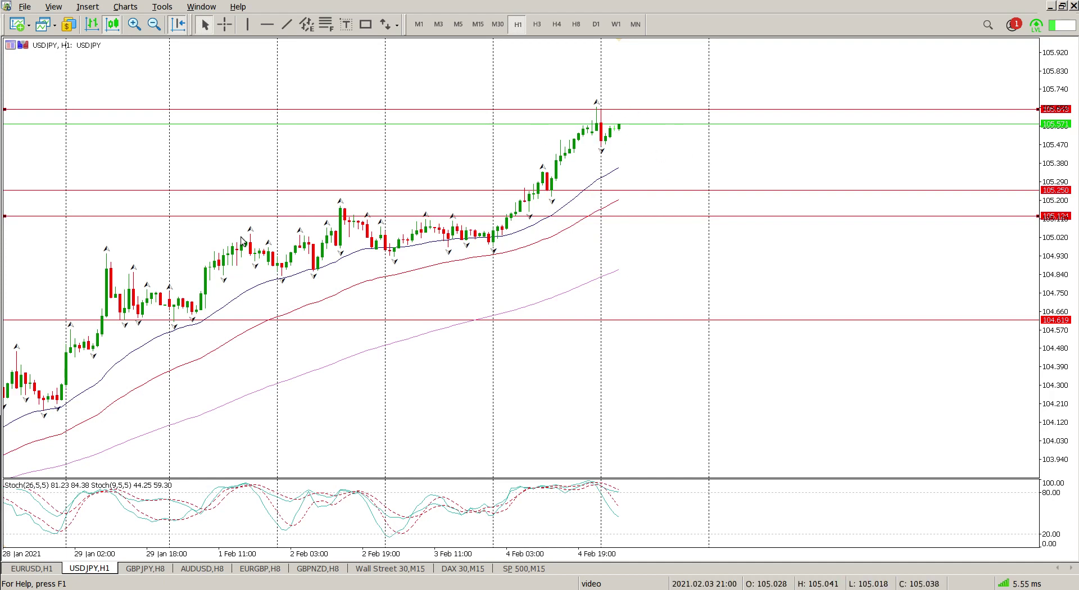
On the GBPJPY H8 chart, draw a trend line along the late January rally and move it to start at the flag's low
{"action": "left_click", "coordinate": [134, 569]}
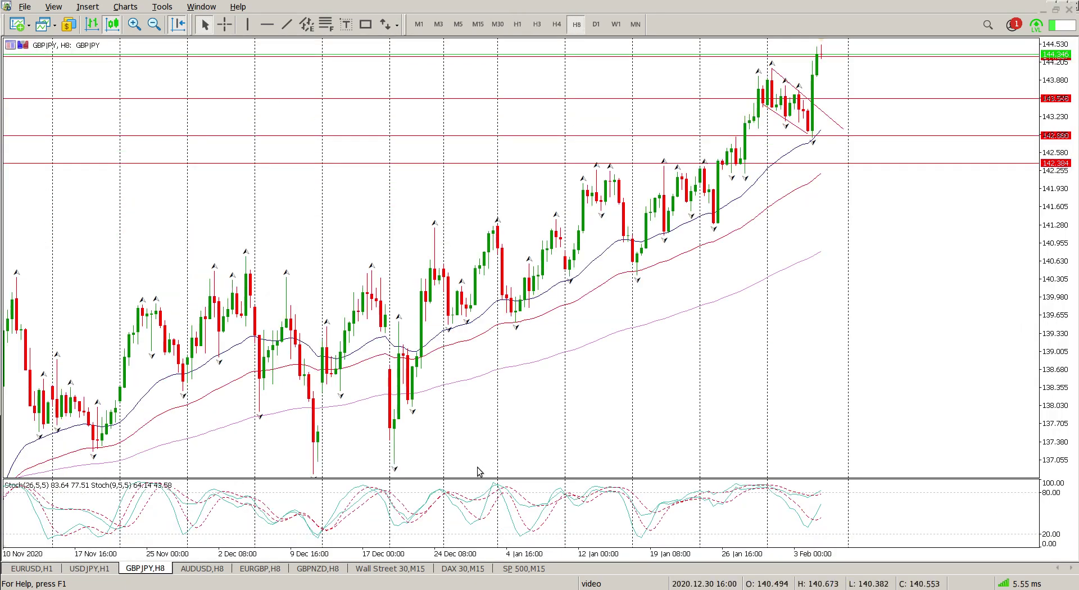
{"action": "mouse_move", "coordinate": [516, 364]}
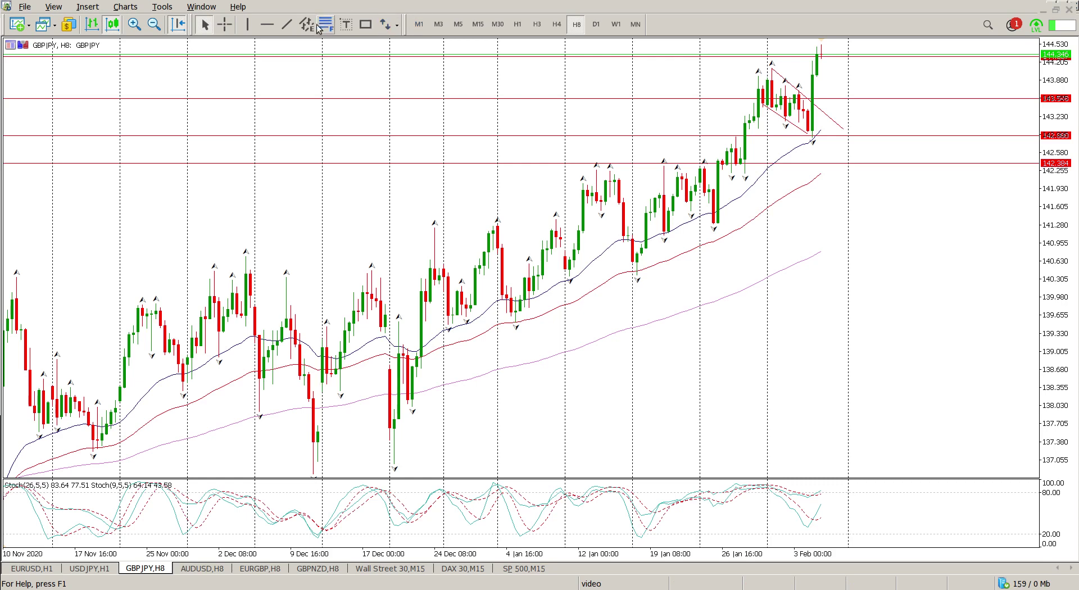
{"action": "left_click", "coordinate": [286, 25]}
{"action": "left_click_drag", "start_coordinate": [746, 178], "coordinate": [776, 71]}
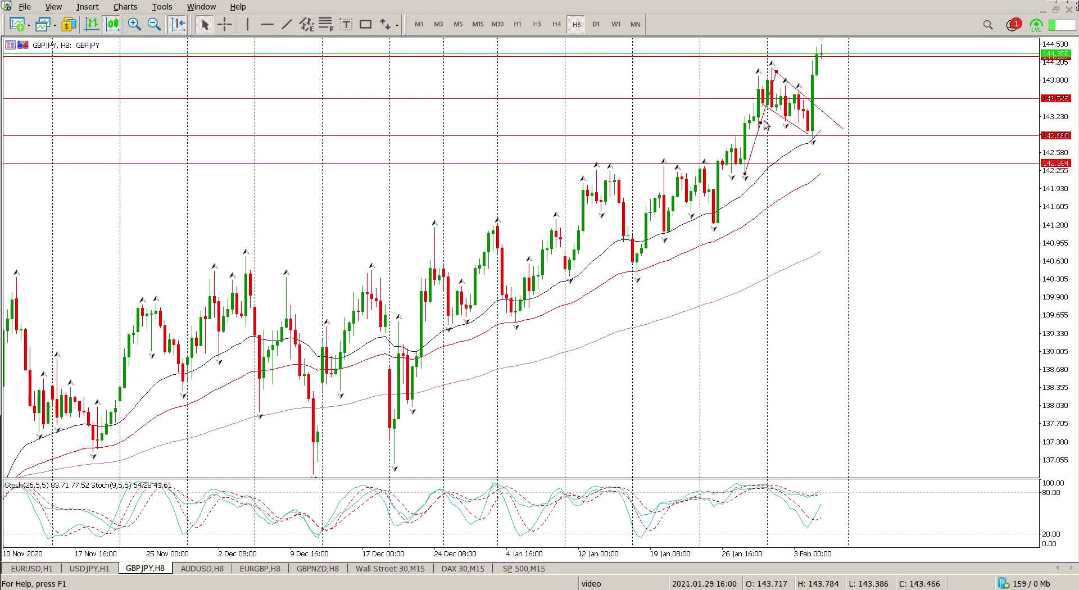
{"action": "left_click_drag", "start_coordinate": [762, 125], "coordinate": [832, 88]}
Compress the GBPJPY price scale and add a horizontal line at 144.623, level with the upper end of the projected rally line
{"action": "left_click_drag", "start_coordinate": [1070, 99], "coordinate": [1059, 122]}
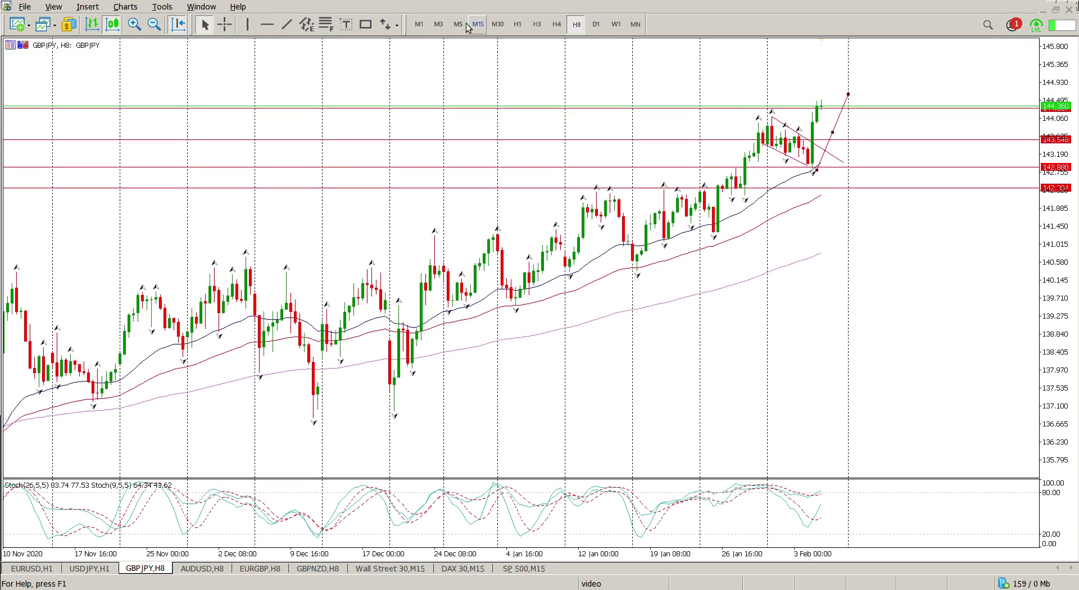
{"action": "left_click", "coordinate": [267, 24]}
{"action": "left_click_drag", "start_coordinate": [678, 99], "coordinate": [691, 95]}
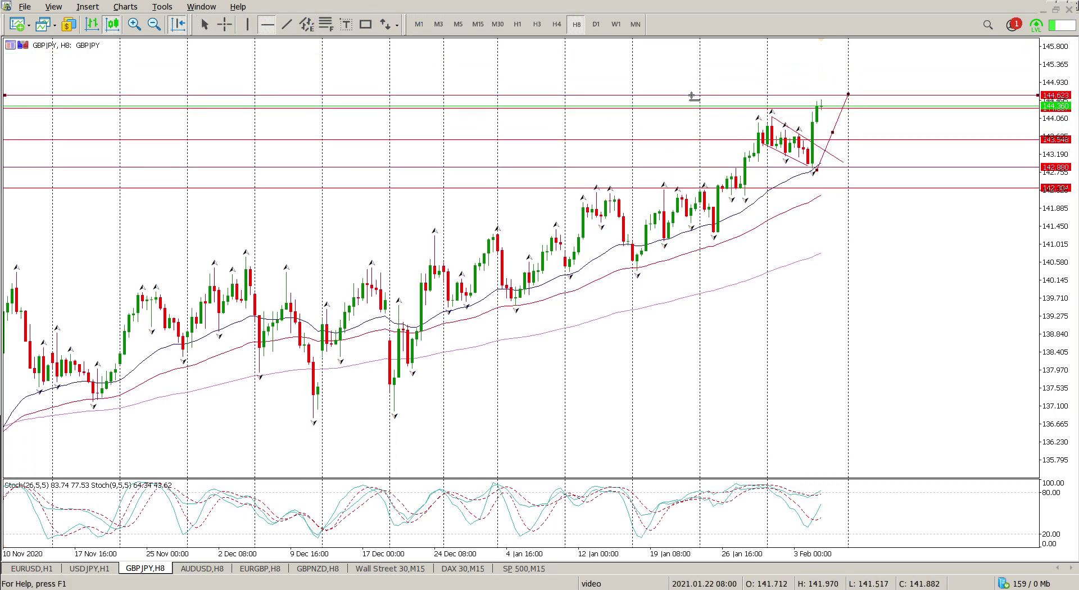
Switch GBPJPY to the H1 timeframe, lower the 144.307 horizontal line to about 144.23 and raise the 143.548 line to 144.022
{"action": "left_click", "coordinate": [517, 24]}
{"action": "left_click_drag", "start_coordinate": [1060, 158], "coordinate": [1053, 216]}
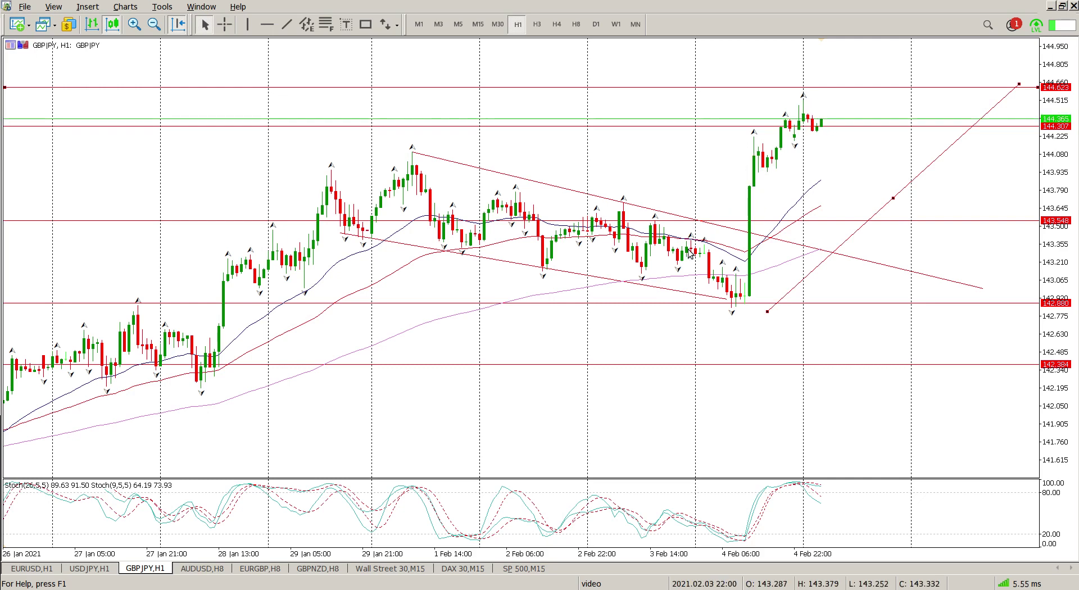
{"action": "left_click_drag", "start_coordinate": [1051, 191], "coordinate": [935, 231]}
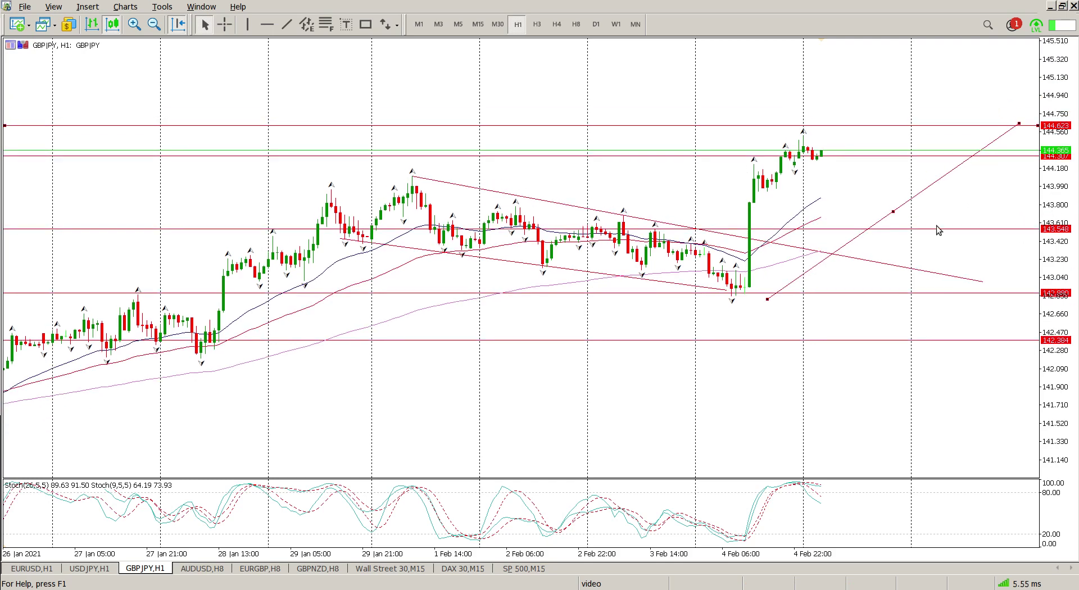
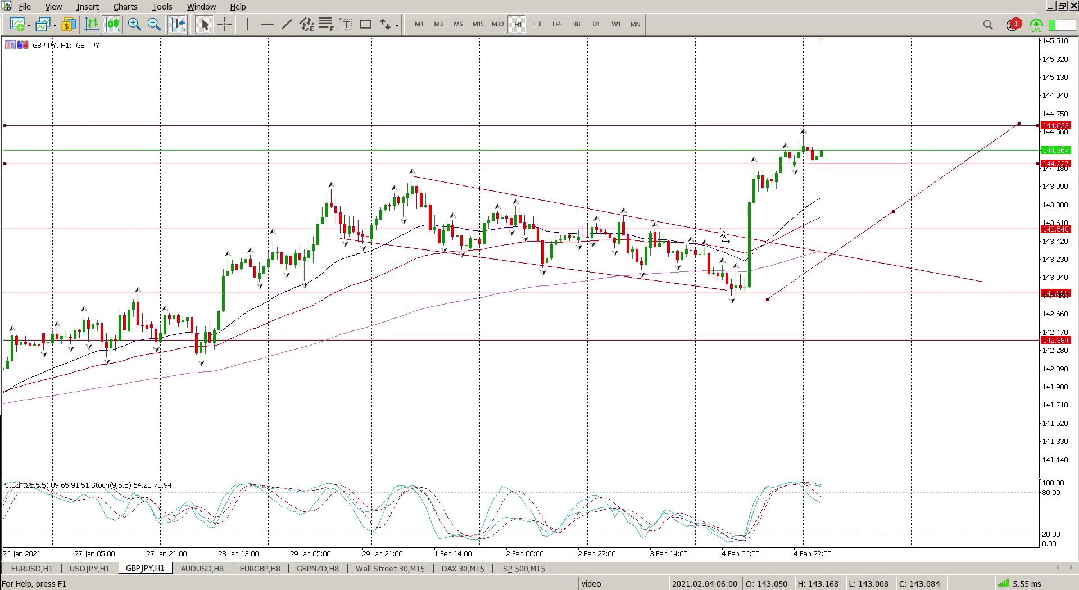
{"action": "left_click_drag", "start_coordinate": [725, 228], "coordinate": [727, 183]}
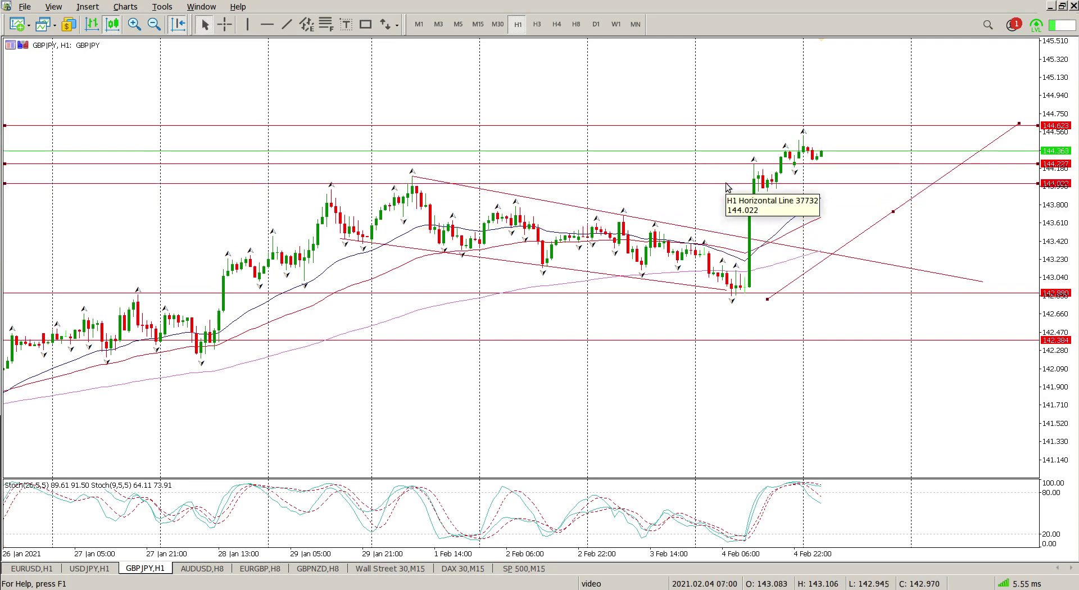
{"action": "left_click_drag", "start_coordinate": [726, 183], "coordinate": [727, 183]}
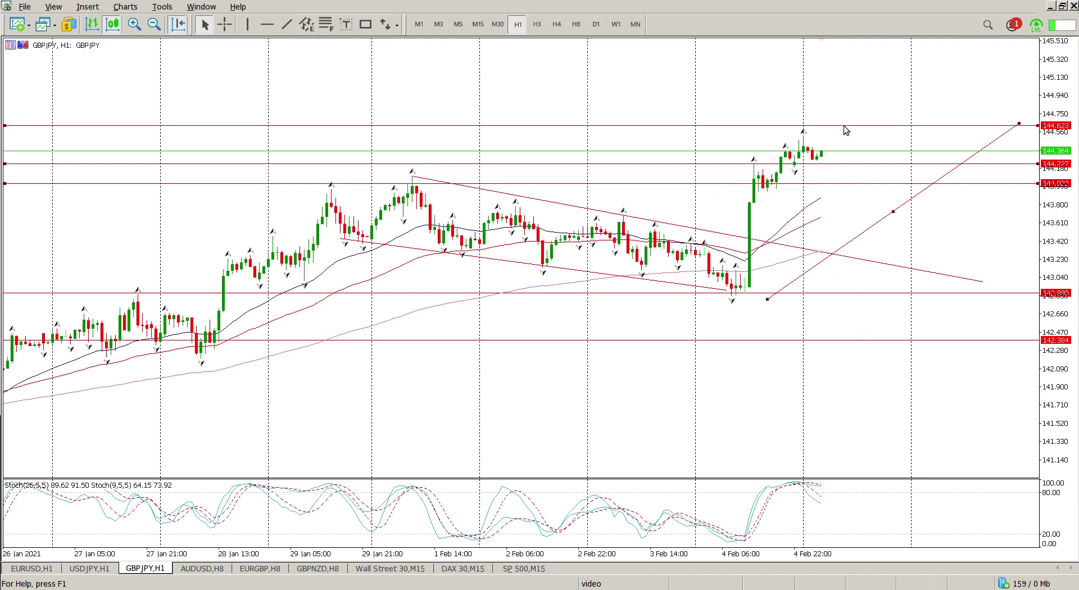
Examine GBPJPY on the daily timeframe and recent price action on the AUDUSD H8 chart
{"action": "mouse_move", "coordinate": [844, 126]}
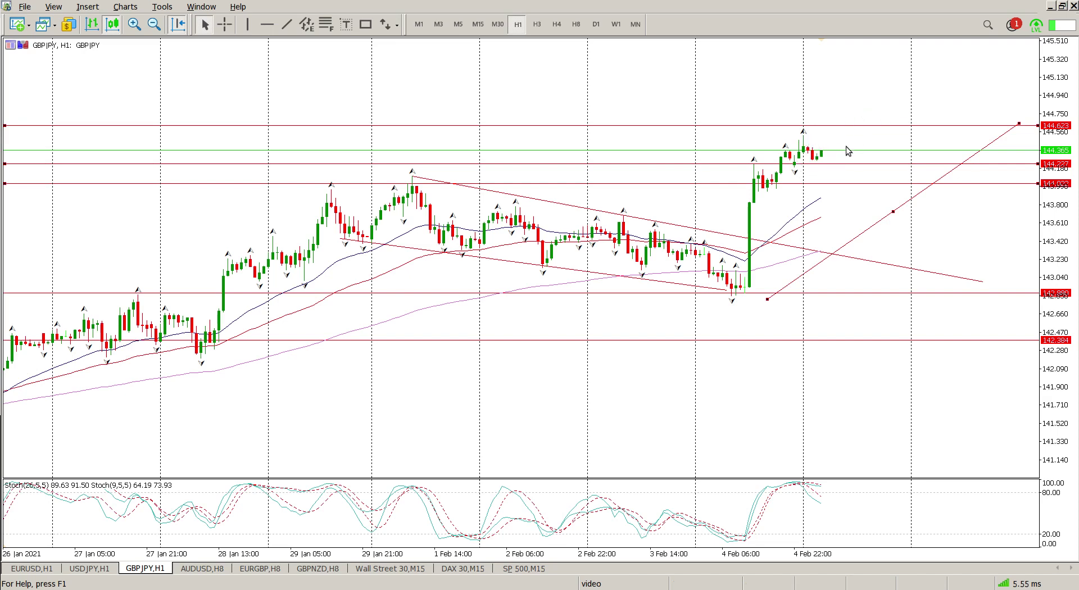
{"action": "left_click", "coordinate": [596, 24]}
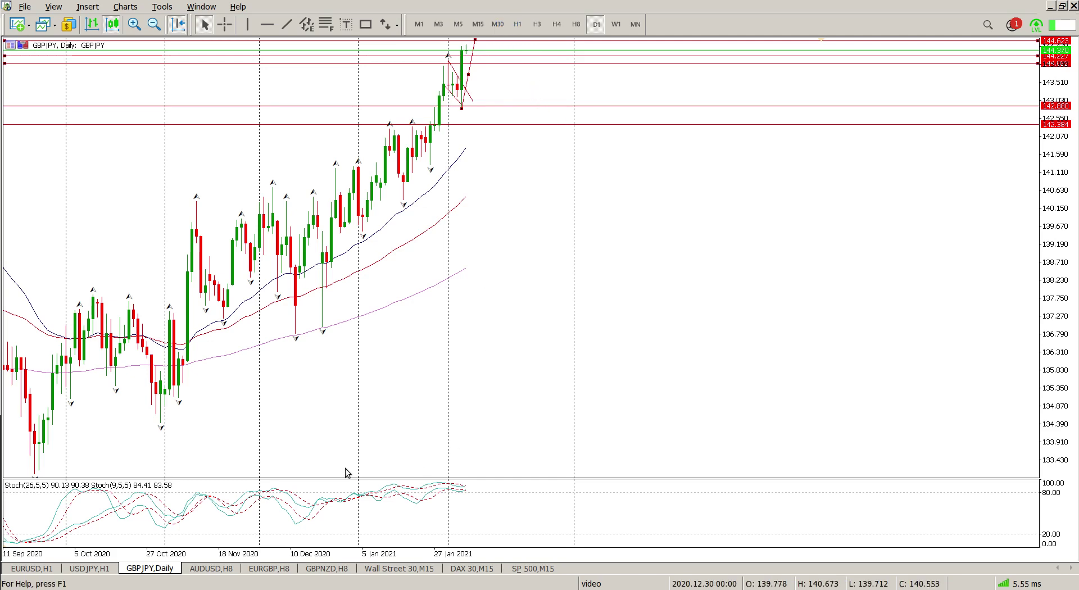
{"action": "left_click", "coordinate": [211, 569]}
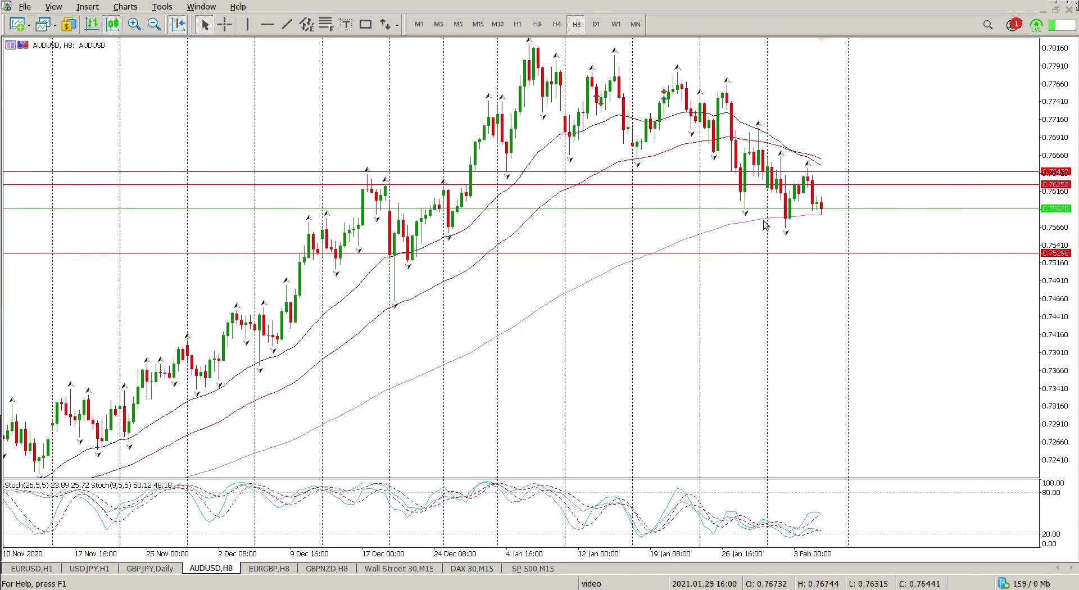
{"action": "mouse_move", "coordinate": [818, 223]}
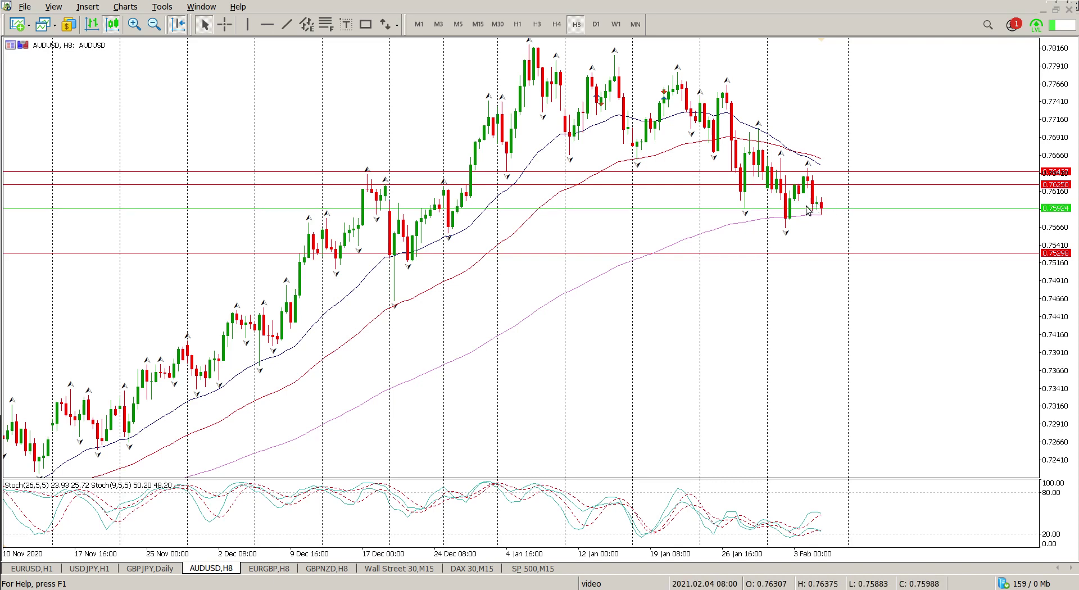
Switch AUDUSD to the H1 timeframe and lower the 0.76250 horizontal line to 0.76083, at the latest swing high
{"action": "left_click", "coordinate": [517, 25]}
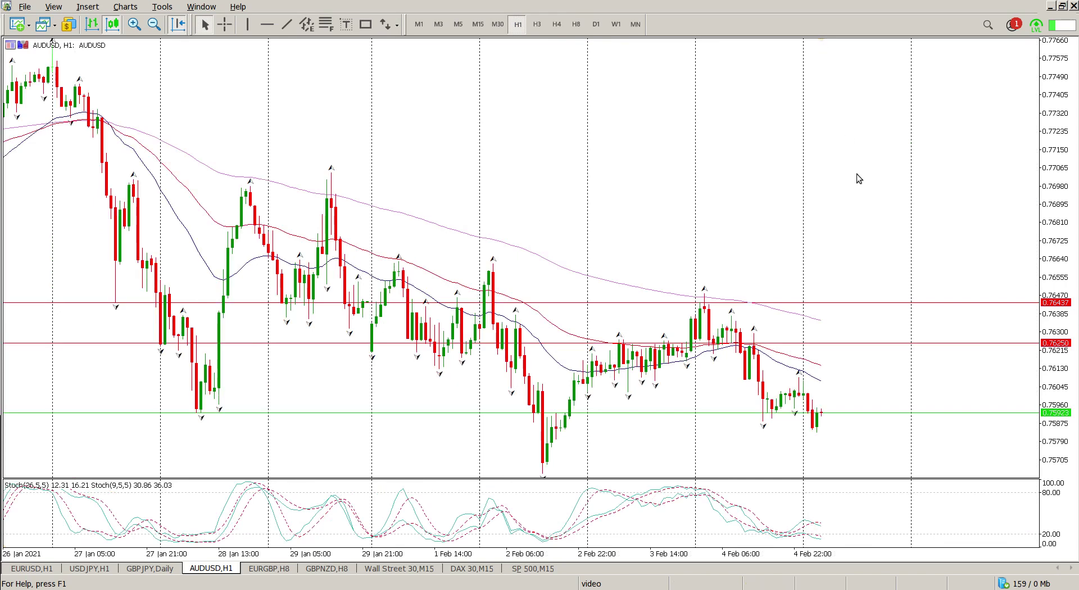
{"action": "double_click", "coordinate": [792, 343]}
{"action": "left_click_drag", "start_coordinate": [792, 344], "coordinate": [778, 382]}
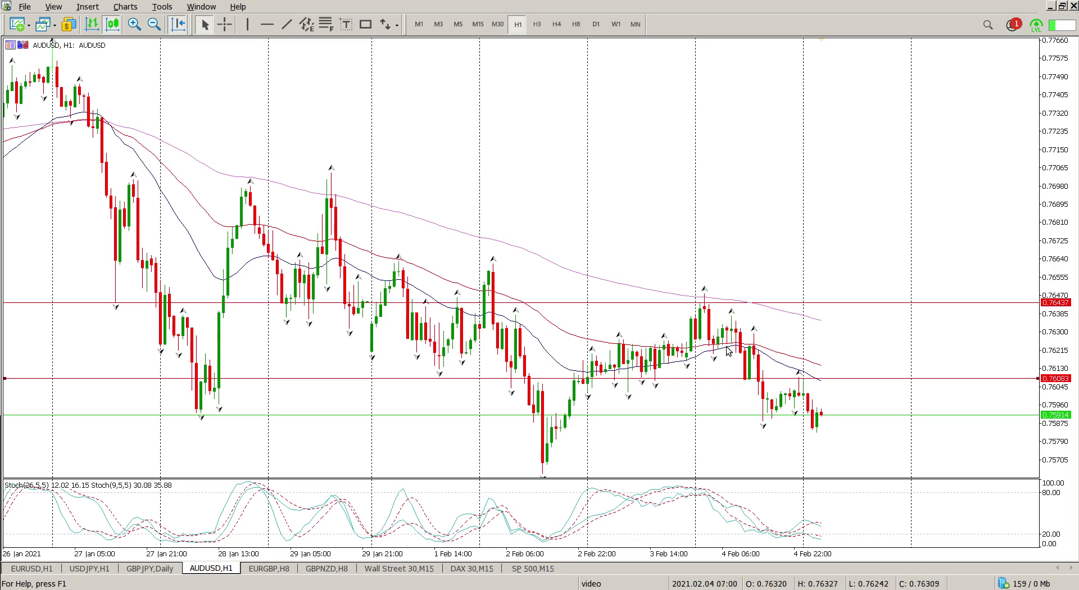
Add a horizontal line at 0.76149 on the AUDUSD H1 chart, level with the swing low before the 3 February rally
{"action": "mouse_move", "coordinate": [728, 351]}
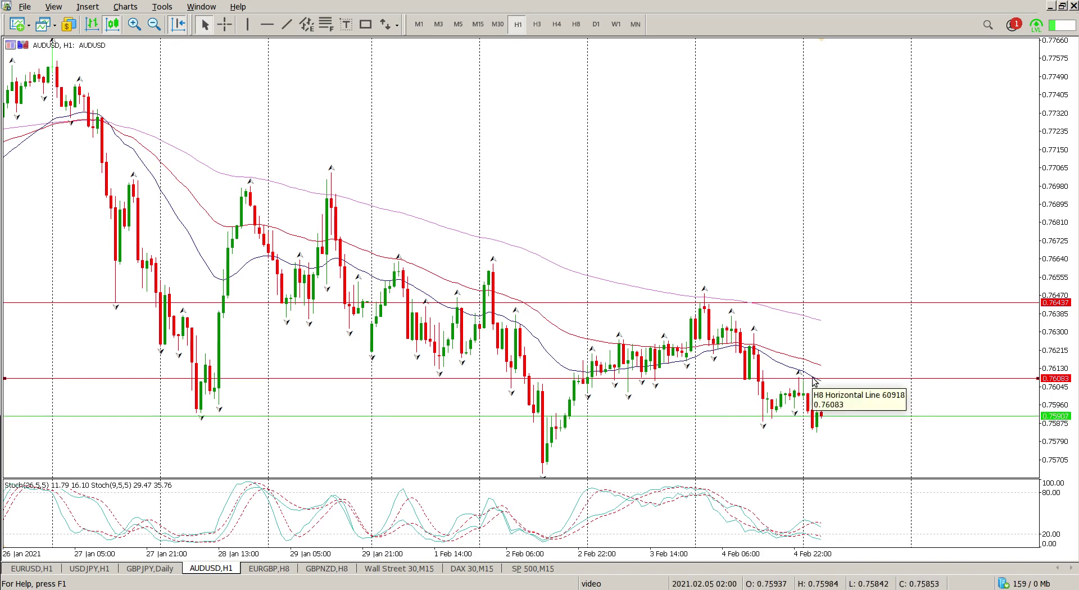
{"action": "left_click", "coordinate": [268, 24]}
{"action": "left_click", "coordinate": [685, 375]}
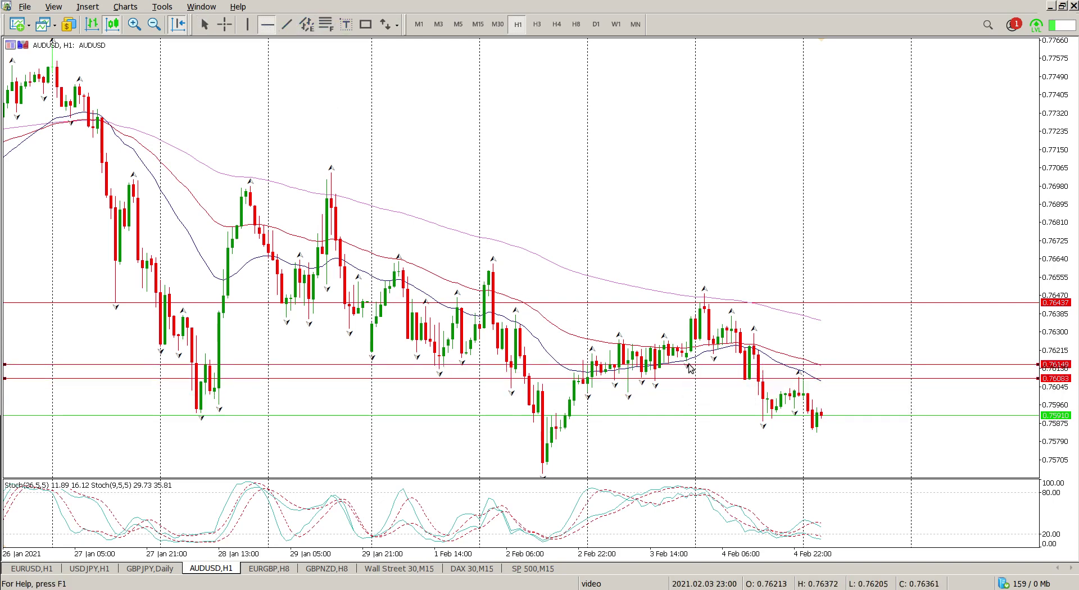
{"action": "key", "text": "Escape"}
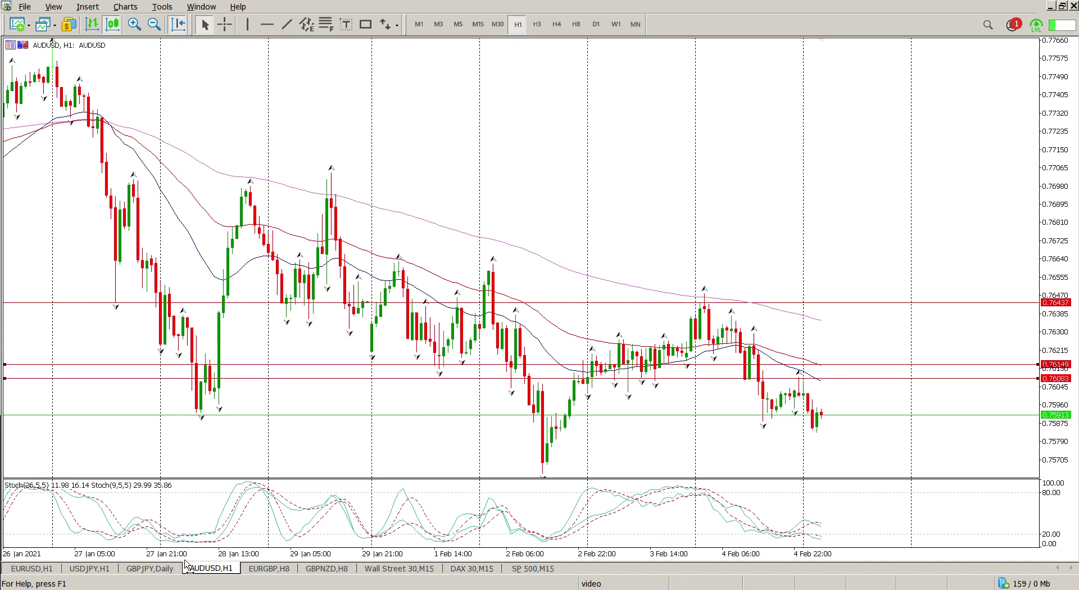
Switch EURGBP to the H1 timeframe and lower the 0.88121 horizontal line to 0.87944, along the early February lows
{"action": "left_click", "coordinate": [265, 569]}
{"action": "mouse_move", "coordinate": [362, 514]}
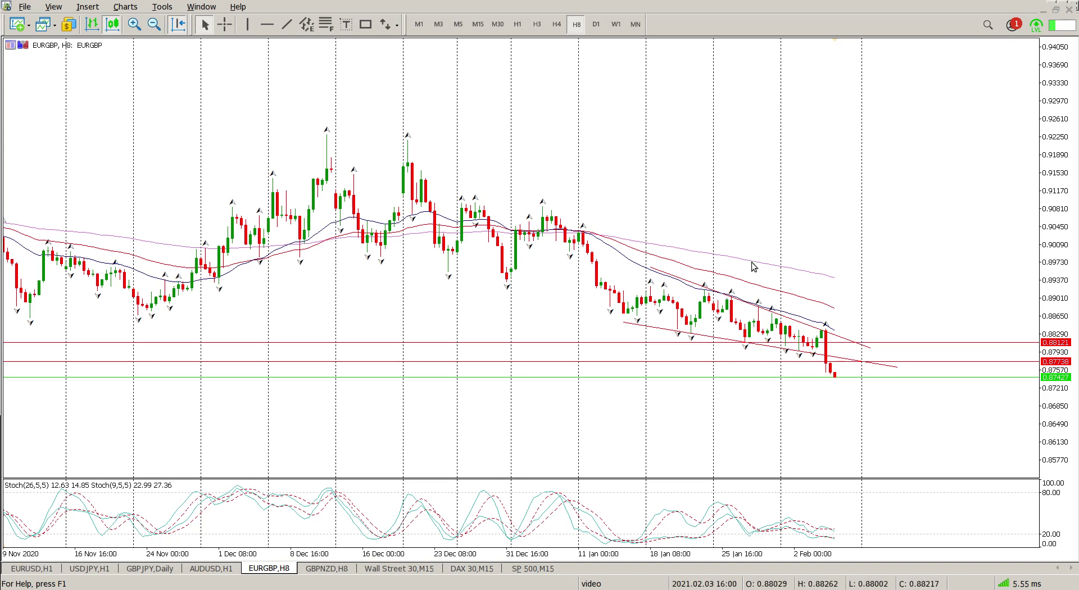
{"action": "left_click", "coordinate": [517, 26]}
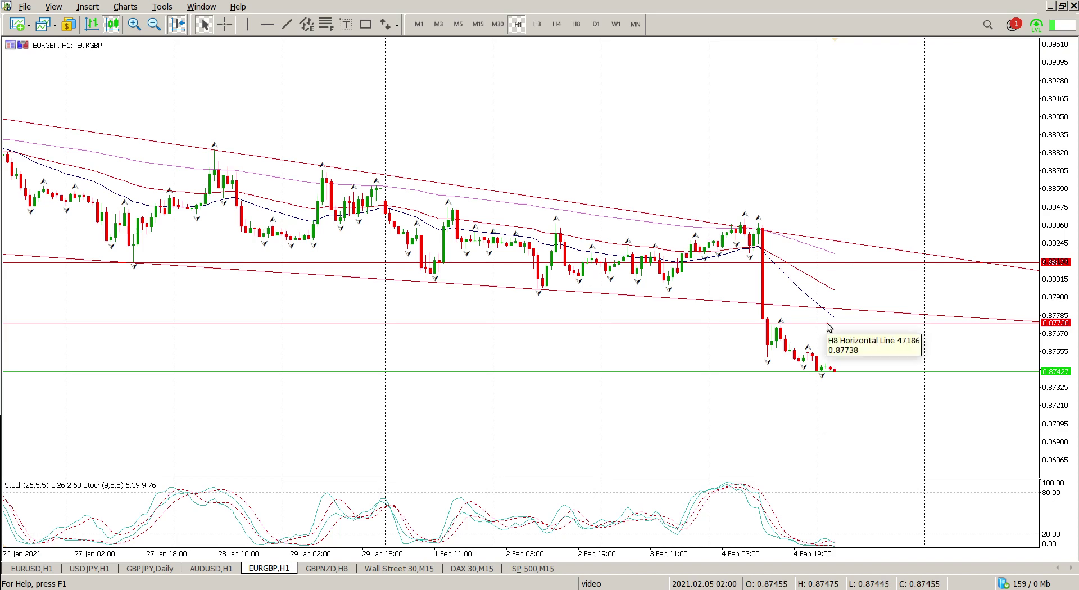
{"action": "double_click", "coordinate": [721, 263]}
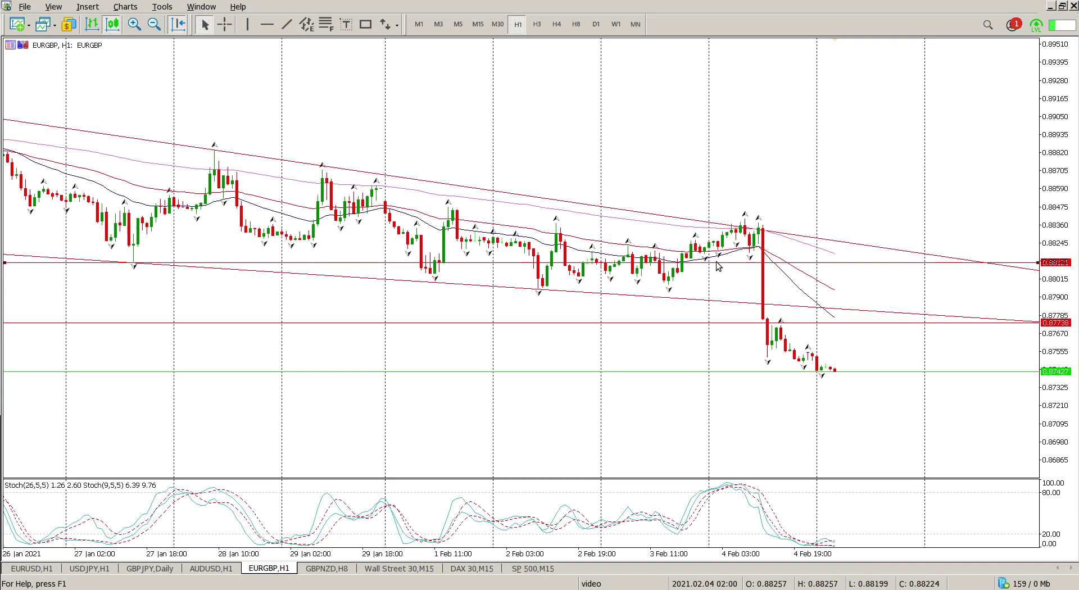
{"action": "left_click_drag", "start_coordinate": [720, 262], "coordinate": [708, 292]}
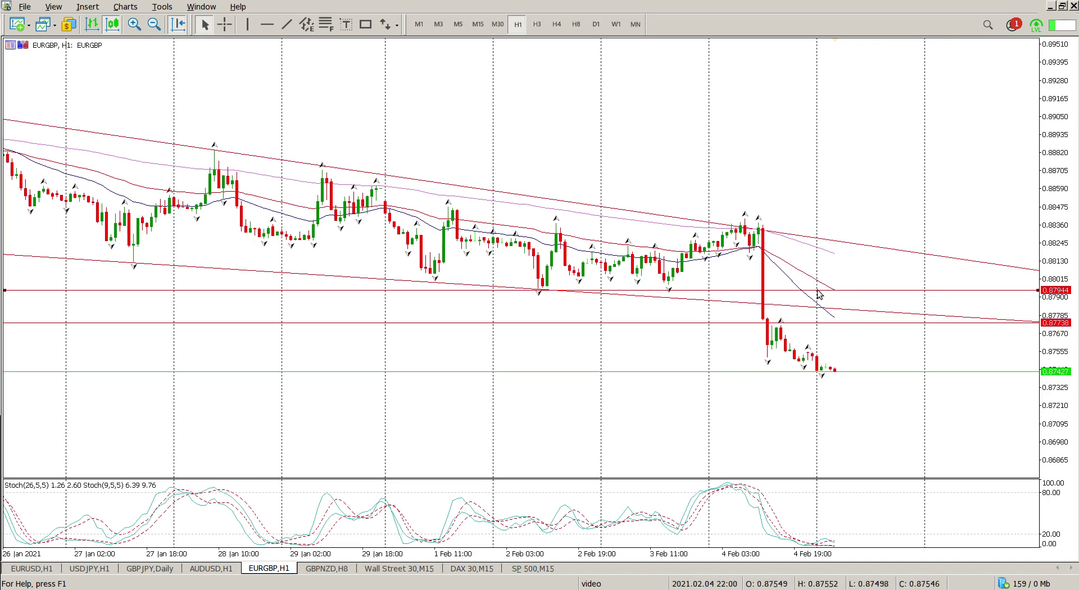
{"action": "mouse_move", "coordinate": [810, 300]}
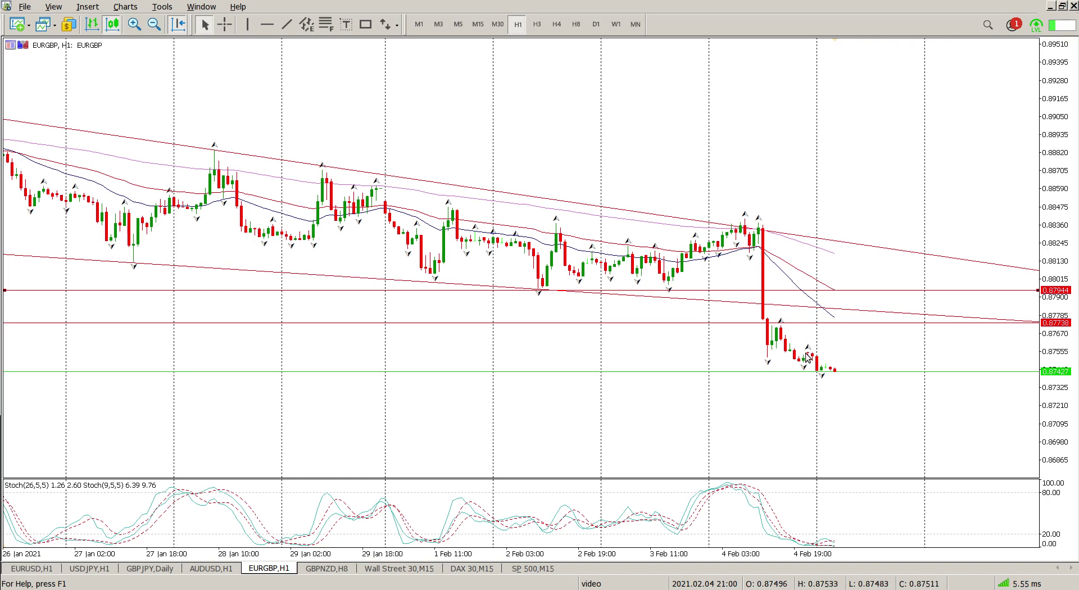
{"action": "mouse_move", "coordinate": [809, 356]}
Examine GBPNZD price action on the H8 chart around the 1.91663 and 1.89265 horizontal levels, using a compressed price scale
{"action": "left_click", "coordinate": [312, 568]}
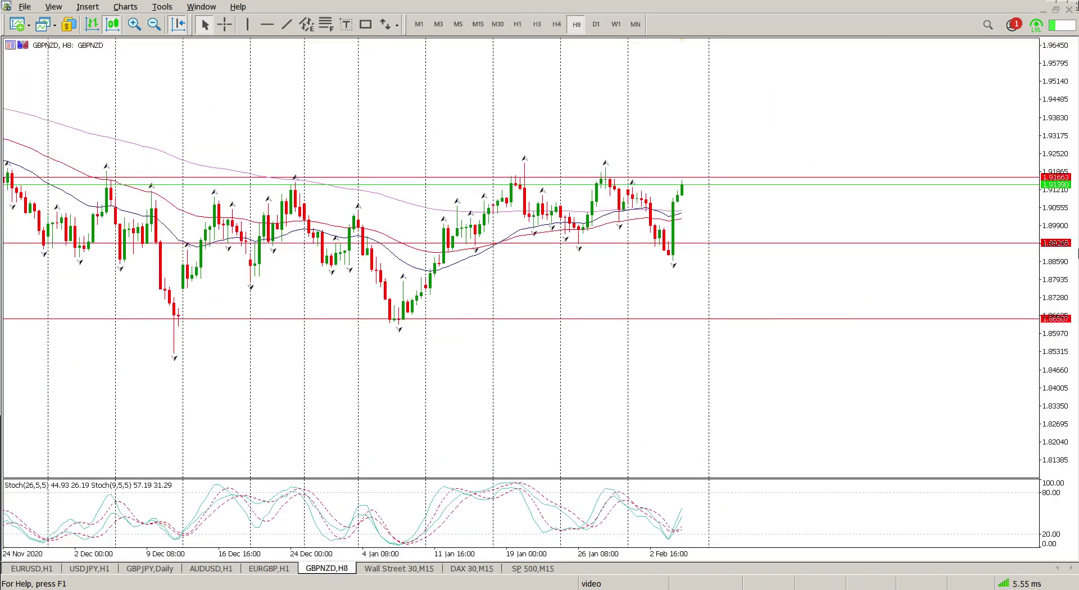
{"action": "left_click_drag", "start_coordinate": [1065, 268], "coordinate": [853, 436]}
{"action": "scroll", "coordinate": [476, 366], "scroll_direction": "up", "scroll_amount": 5}
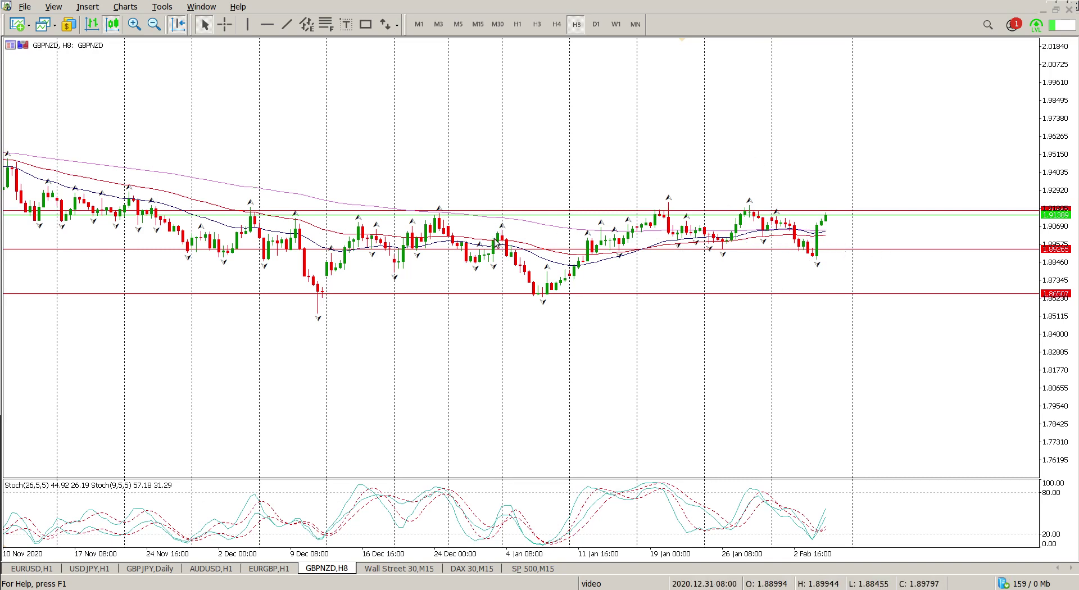
{"action": "mouse_move", "coordinate": [496, 242]}
{"action": "mouse_move", "coordinate": [775, 211]}
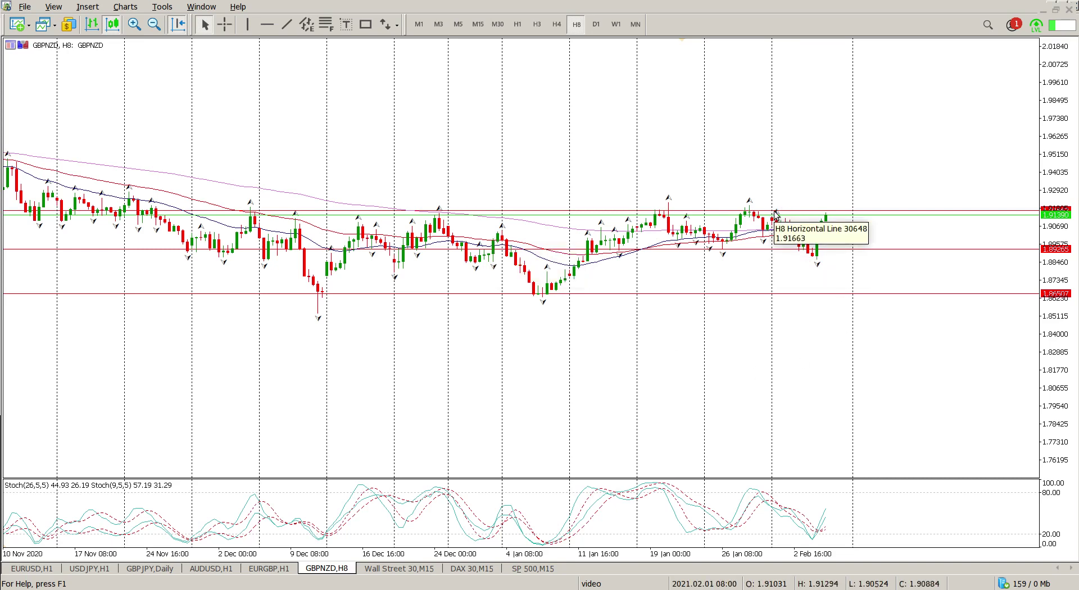
{"action": "mouse_move", "coordinate": [762, 250]}
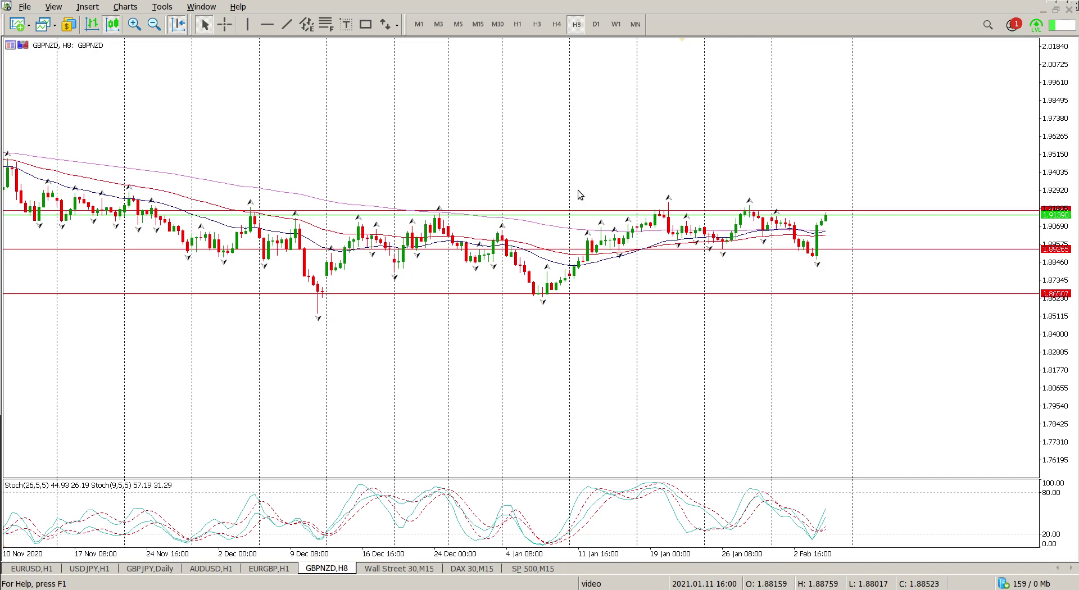
Switch GBPNZD to the H1 timeframe, compress its price scale and add a horizontal line at 1.90481
{"action": "left_click", "coordinate": [514, 25]}
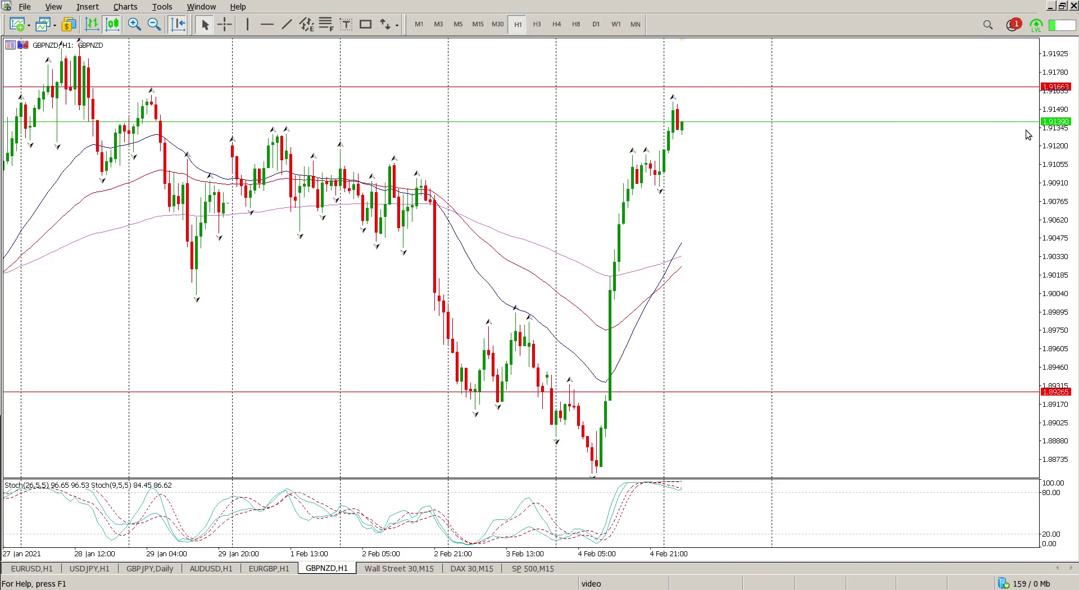
{"action": "left_click_drag", "start_coordinate": [1051, 132], "coordinate": [952, 438]}
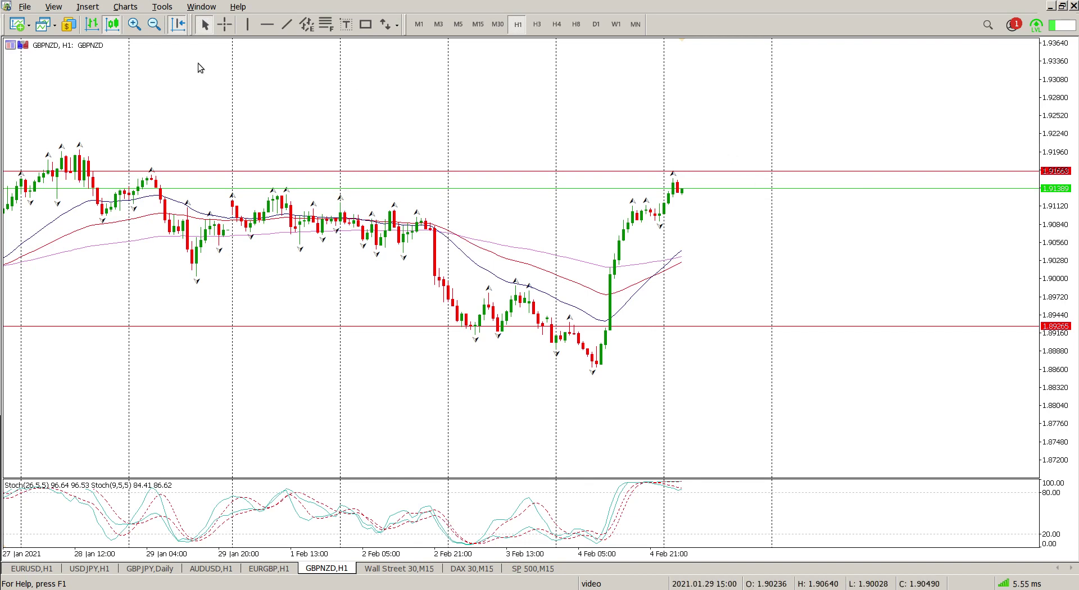
{"action": "left_click", "coordinate": [267, 24]}
{"action": "left_click_drag", "start_coordinate": [590, 215], "coordinate": [645, 251]}
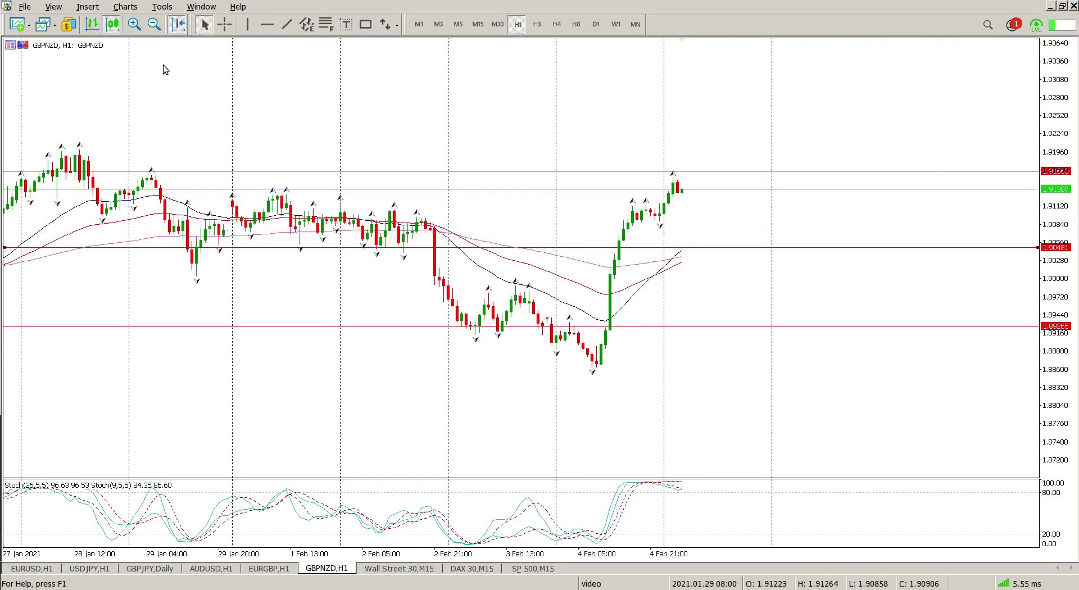